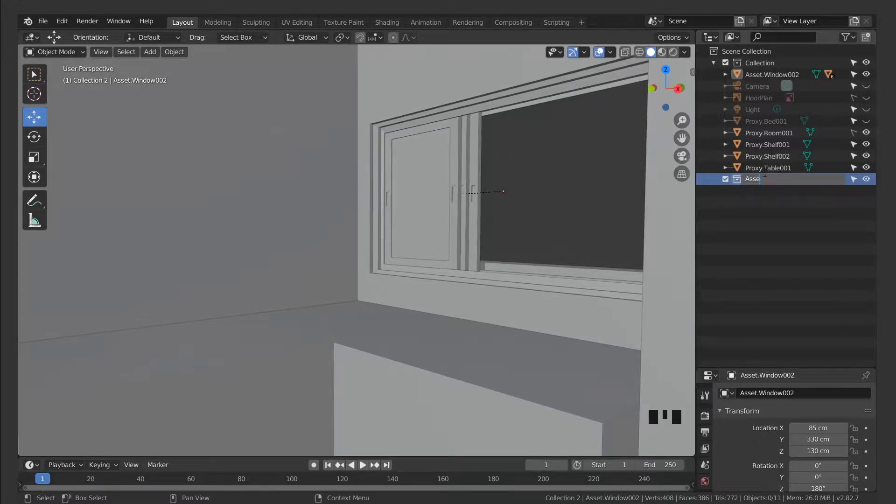
# Move Asset.Window002 with all of its child door and glass objects into the Assets collection
pyautogui.click(725, 74)
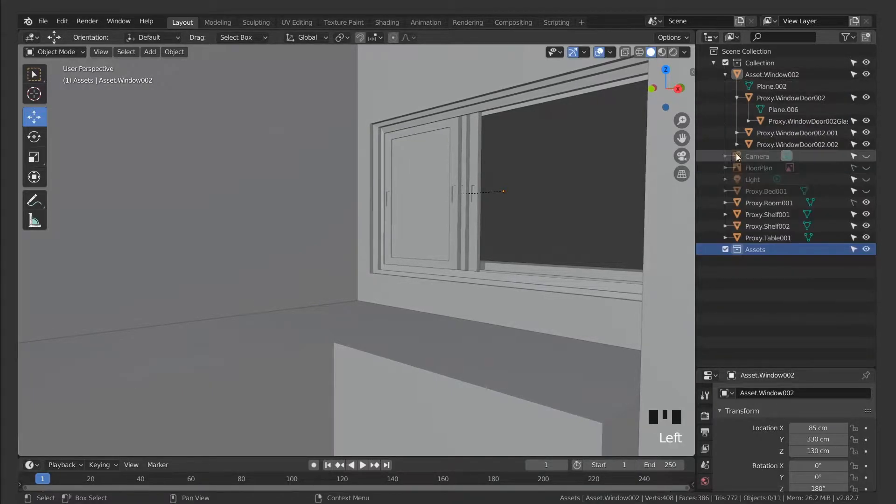
pyautogui.click(737, 133)
pyautogui.click(736, 167)
pyautogui.click(749, 156)
pyautogui.click(749, 203)
pyautogui.click(749, 121)
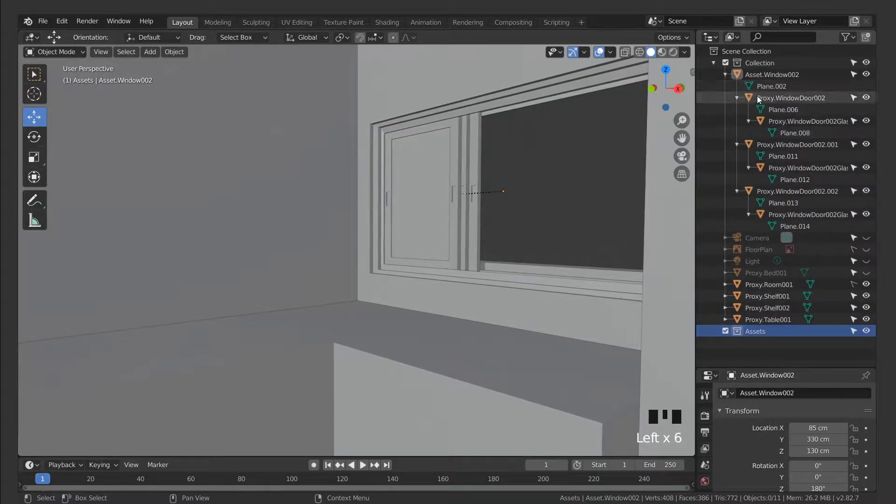
pyautogui.click(770, 75)
pyautogui.keyDown('shift'); pyautogui.click(788, 226); pyautogui.keyUp('shift')
pyautogui.moveTo(788, 225); pyautogui.dragTo(754, 334)
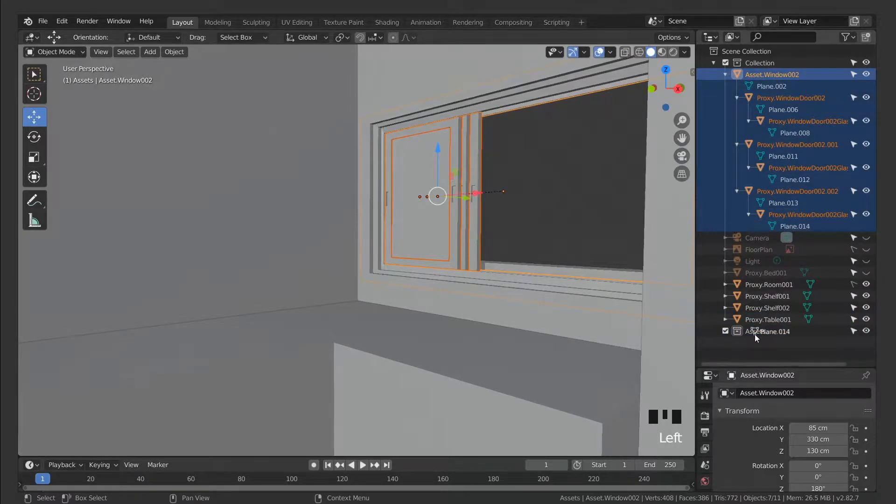
pyautogui.moveTo(780, 216); pyautogui.dragTo(754, 332)
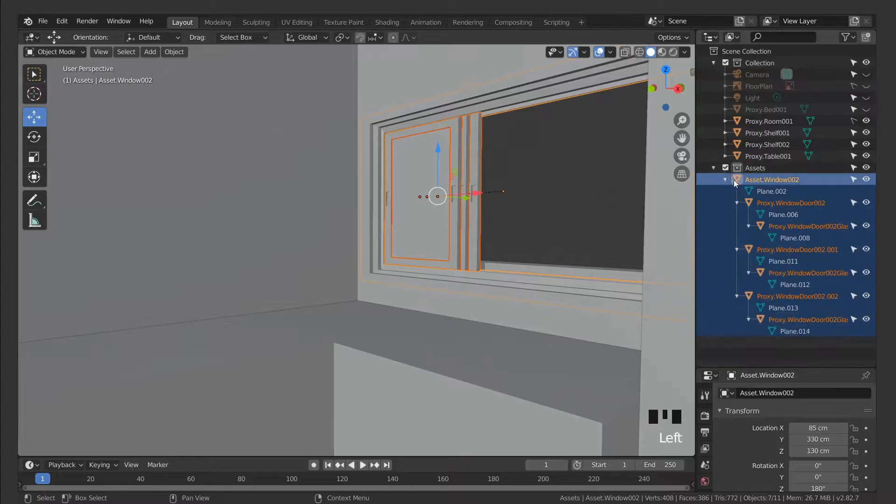
pyautogui.click(725, 179)
pyautogui.click(591, 193)
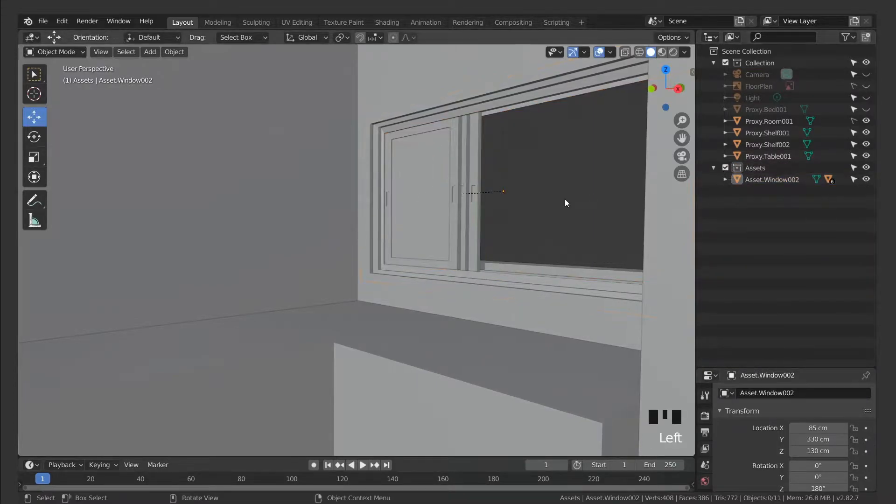
# Inspect the window's individual door and glass objects and check their place in the Asset.Window002 hierarchy
pyautogui.click(455, 136)
pyautogui.click(477, 140)
pyautogui.click(477, 142)
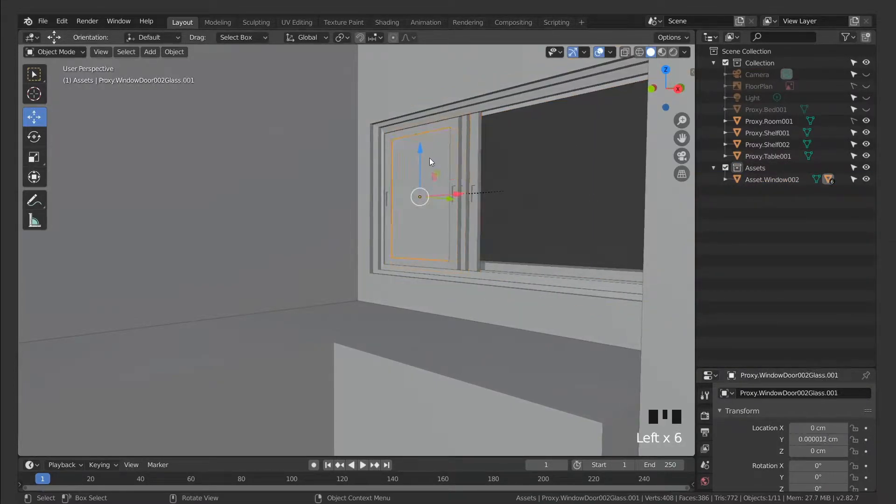
pyautogui.click(455, 160)
pyautogui.click(463, 161)
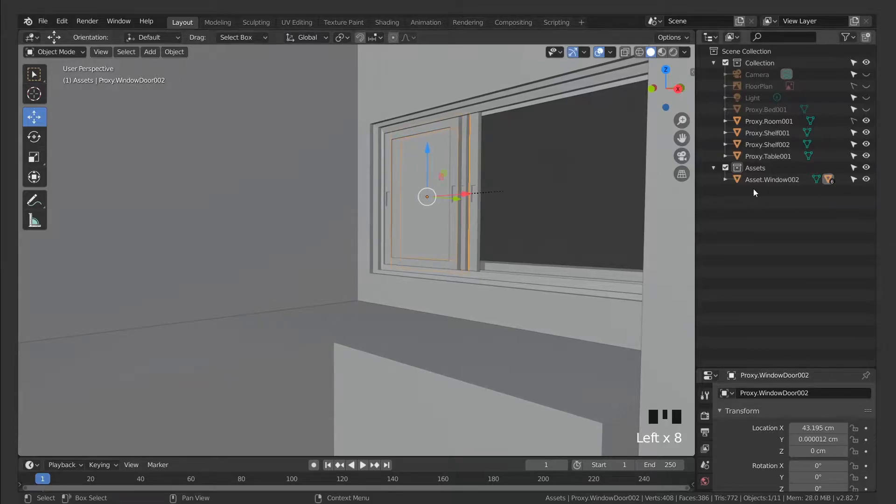
pyautogui.click(725, 179)
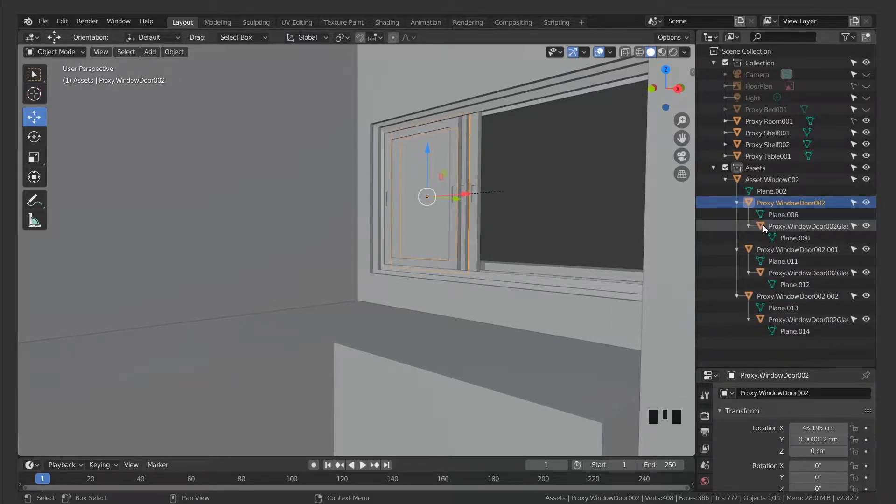
pyautogui.click(724, 179)
pyautogui.click(539, 184)
pyautogui.click(540, 184)
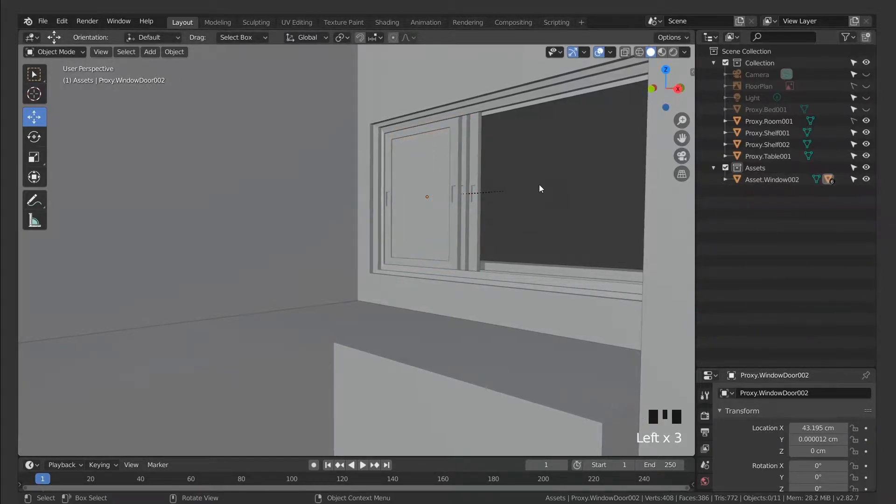
# Create a new collection named References and move the FloorPlan image into it
pyautogui.rightClick(763, 223)
pyautogui.click(763, 222)
pyautogui.doubleClick(773, 191)
pyautogui.write('References')
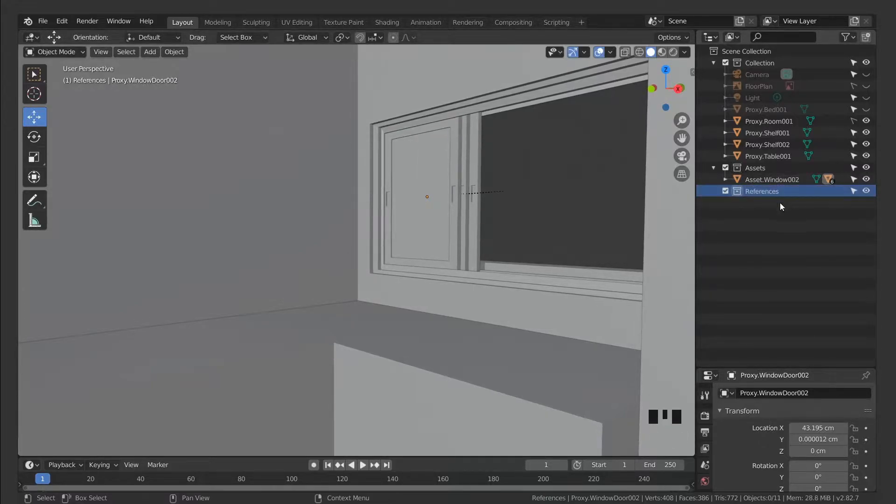
pyautogui.click(757, 86)
pyautogui.moveTo(757, 86); pyautogui.dragTo(740, 191)
pyautogui.click(713, 179)
# Duplicate Proxy.Shelf001 in place and move the copy into the Assets collection
pyautogui.click(771, 121)
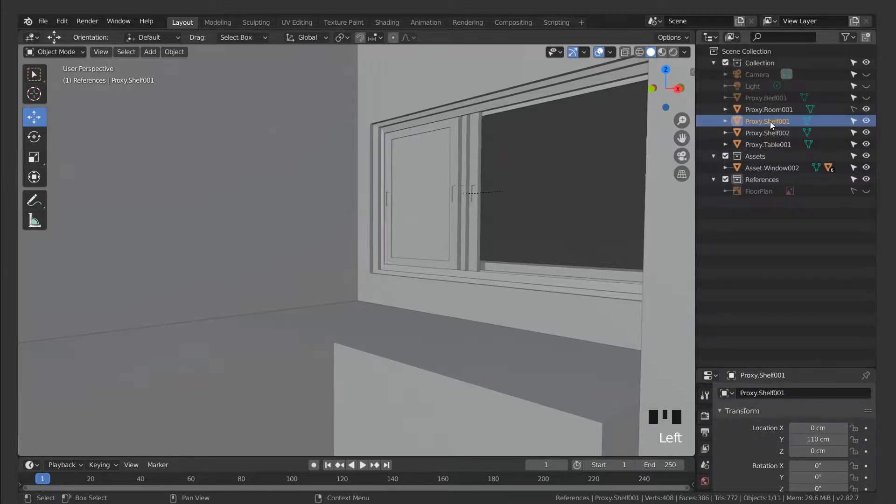
pyautogui.hotkey('shift', 'd')
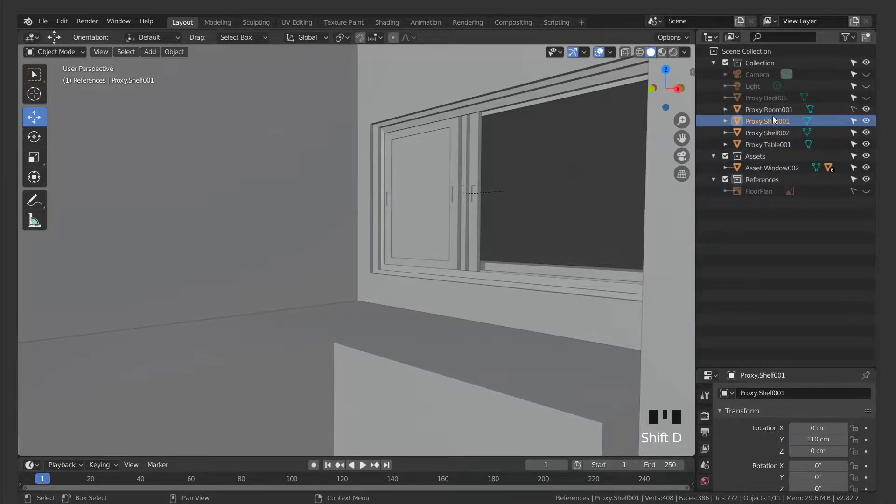
pyautogui.rightClick(612, 164)
pyautogui.keyDown('ctrl'); pyautogui.moveTo(609, 164); pyautogui.dragTo(417, 242, button='middle'); pyautogui.keyUp('ctrl')
pyautogui.hotkey('shift', 'd')
pyautogui.rightClick(352, 277)
pyautogui.moveTo(761, 134); pyautogui.dragTo(753, 169)
# Exclude the References collection from the view layer and rename the shelf copy Asset.Shelf001
pyautogui.click(725, 190)
pyautogui.click(762, 169)
pyautogui.click(762, 179)
pyautogui.doubleClick(762, 179)
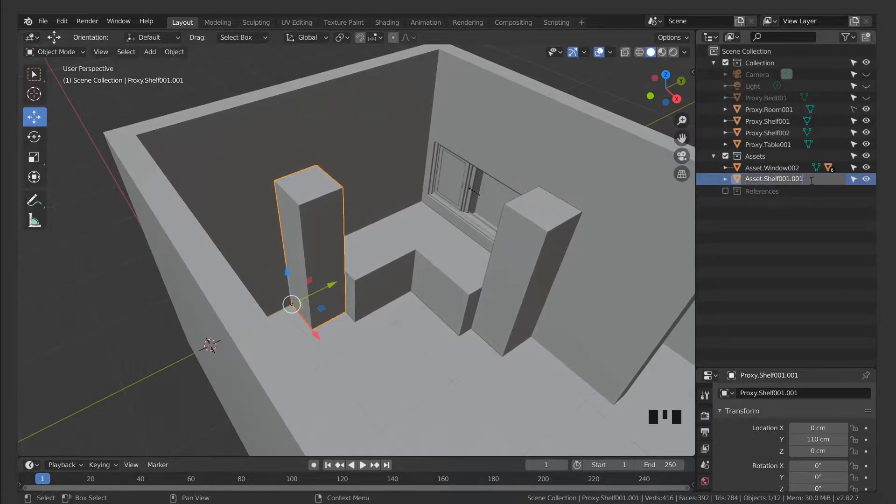
pyautogui.press('Return')
pyautogui.click(754, 254)
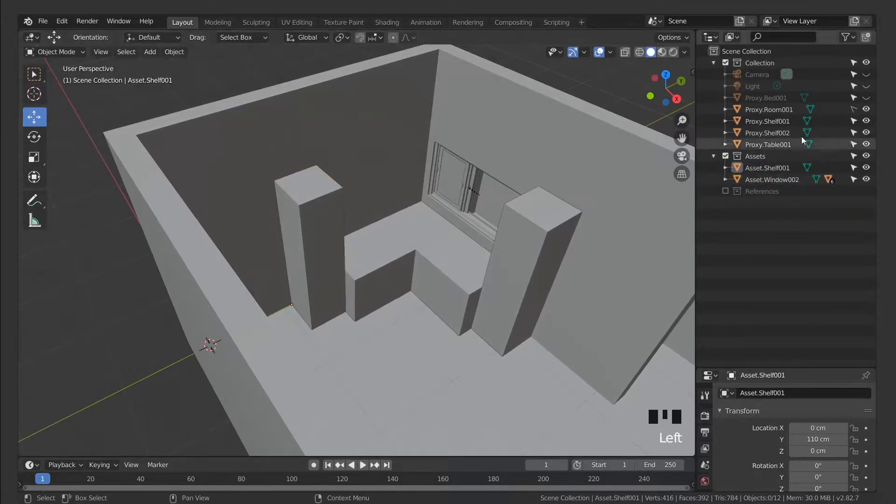
# Exclude the main Collection from the view layer and hide the Asset.Window002 frame object
pyautogui.click(726, 63)
pyautogui.click(866, 97)
pyautogui.click(866, 98)
pyautogui.click(725, 98)
pyautogui.click(786, 99)
pyautogui.keyDown('shift'); pyautogui.click(806, 249); pyautogui.keyUp('shift')
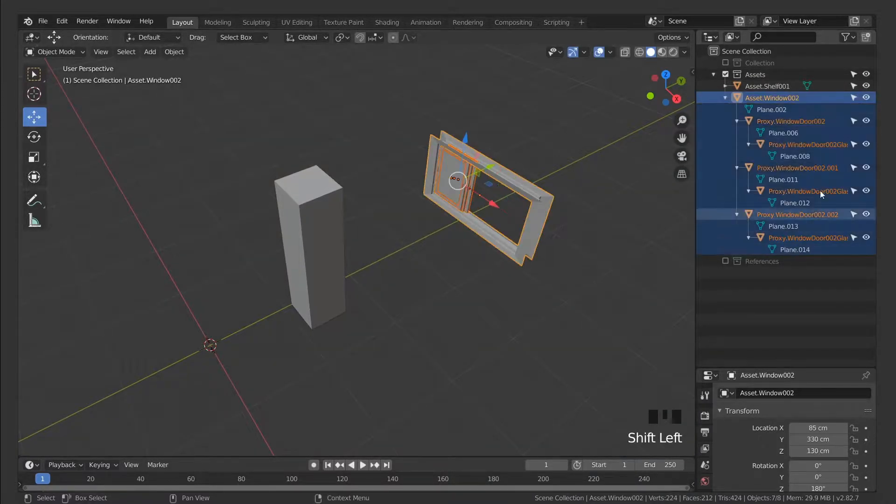
pyautogui.click(866, 98)
# Hide all of the window's door and glass child objects so only the shelf block remains in view
pyautogui.click(747, 191)
pyautogui.click(747, 191)
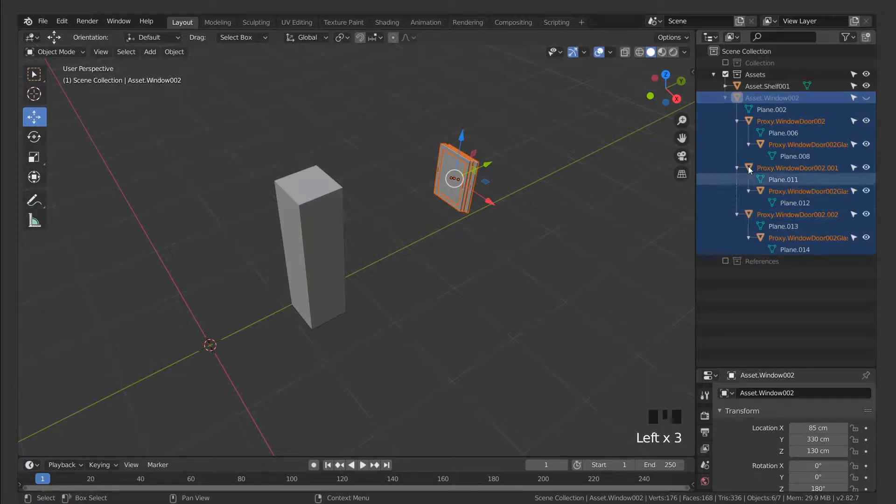
pyautogui.click(537, 199)
pyautogui.click(452, 176)
pyautogui.moveTo(866, 121); pyautogui.dragTo(866, 237)
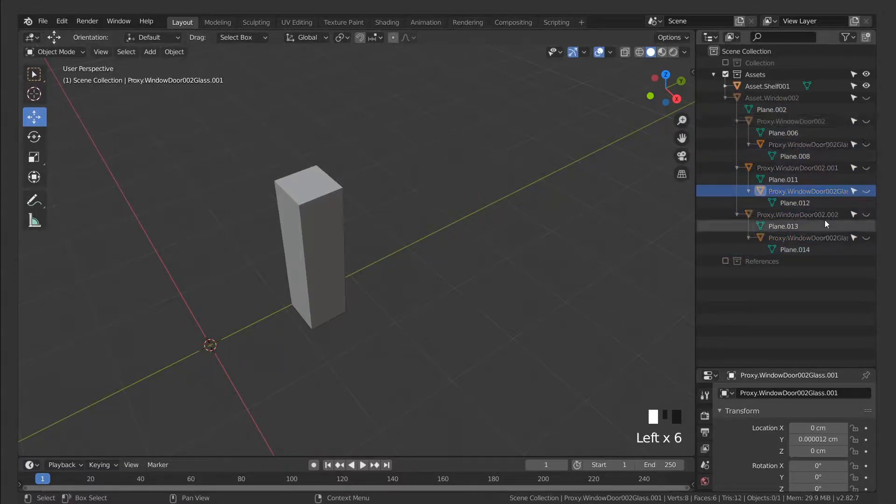
pyautogui.click(725, 98)
# Select the Asset.Shelf001 block and display its location and dimensions in the viewport
pyautogui.keyDown('ctrl'); pyautogui.moveTo(522, 194); pyautogui.dragTo(508, 233, button='middle'); pyautogui.keyUp('ctrl')
pyautogui.moveTo(509, 233); pyautogui.dragTo(411, 200, button='middle')
pyautogui.keyDown('shift'); pyautogui.moveTo(411, 200); pyautogui.dragTo(479, 210, button='middle'); pyautogui.keyUp('shift')
pyautogui.keyDown('shift'); pyautogui.moveTo(479, 211); pyautogui.dragTo(403, 231, button='middle'); pyautogui.keyUp('shift')
pyautogui.click(381, 233)
pyautogui.moveTo(359, 237); pyautogui.dragTo(414, 253, button='middle')
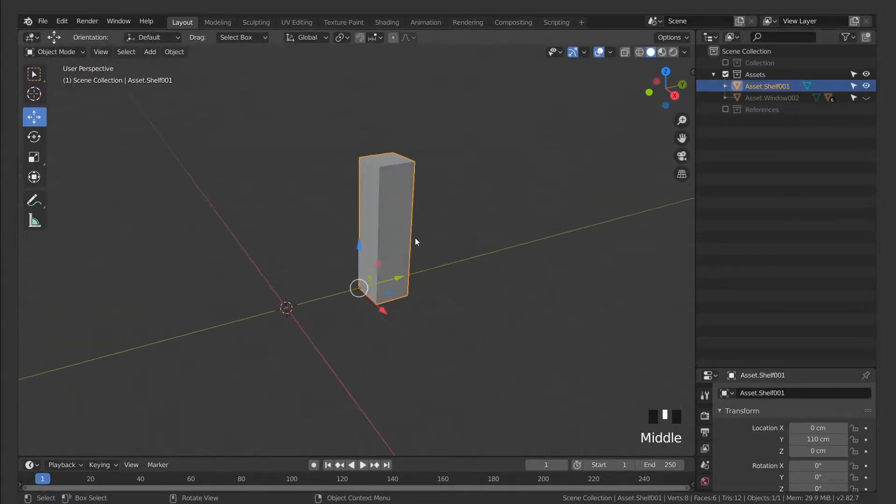
pyautogui.press('n')
pyautogui.moveTo(413, 214); pyautogui.dragTo(435, 237, button='middle')
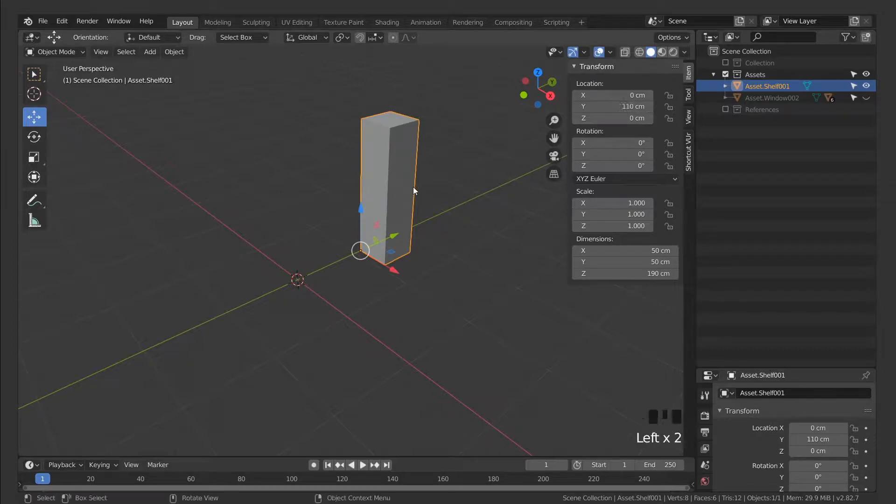
# Duplicate the shelf block in place and set the copy's Y location to 0 cm
pyautogui.hotkey('shift', 'd')
pyautogui.rightClick(390, 198)
pyautogui.write('0')
pyautogui.press('Return')
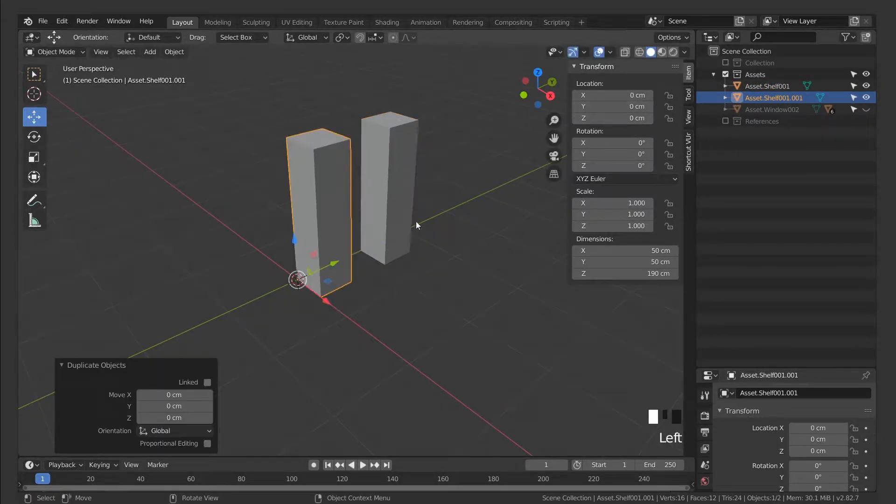
pyautogui.keyDown('shift'); pyautogui.moveTo(390, 203); pyautogui.dragTo(418, 174, button='middle'); pyautogui.keyUp('shift')
pyautogui.click(418, 174)
# Hide the original Asset.Shelf001 block and keep its copy at the origin selected
pyautogui.click(865, 87)
pyautogui.moveTo(427, 221); pyautogui.dragTo(415, 237, button='middle')
pyautogui.keyDown('shift'); pyautogui.moveTo(415, 237); pyautogui.dragTo(404, 219, button='middle'); pyautogui.keyUp('shift')
pyautogui.scroll(3, 410, 251)
pyautogui.keyDown('shift'); pyautogui.moveTo(404, 219); pyautogui.dragTo(405, 234, button='middle'); pyautogui.keyUp('shift')
pyautogui.click(393, 206)
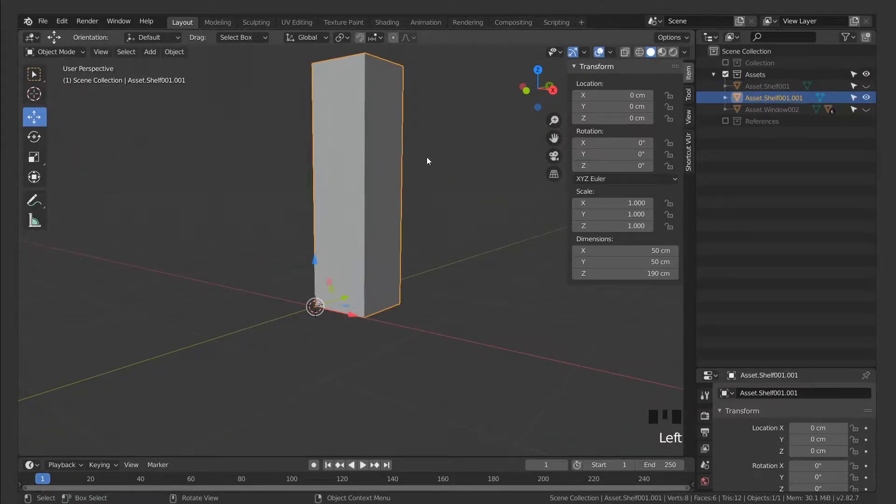
# Enter Edit Mode on the shelf copy and add four horizontal loop cuts across its height
pyautogui.click(610, 51)
pyautogui.moveTo(400, 214); pyautogui.dragTo(430, 212, button='middle')
pyautogui.press('Tab')
pyautogui.click(430, 212)
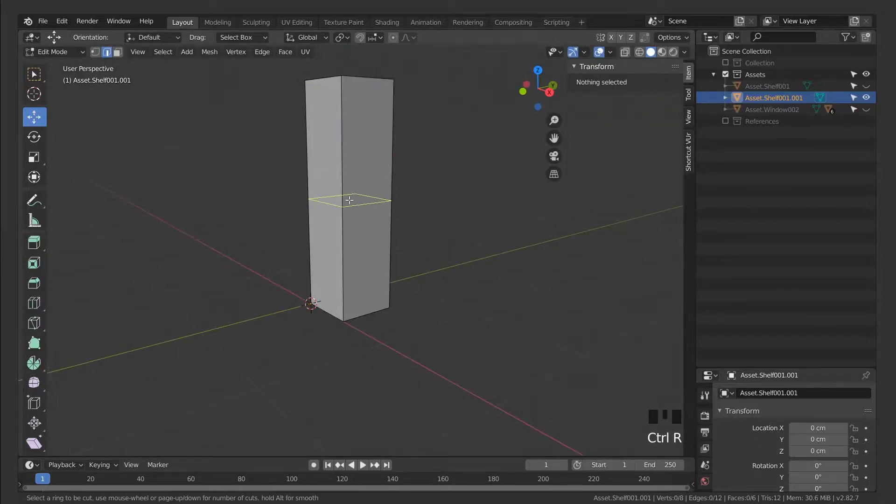
pyautogui.moveTo(352, 200); pyautogui.dragTo(349, 203)
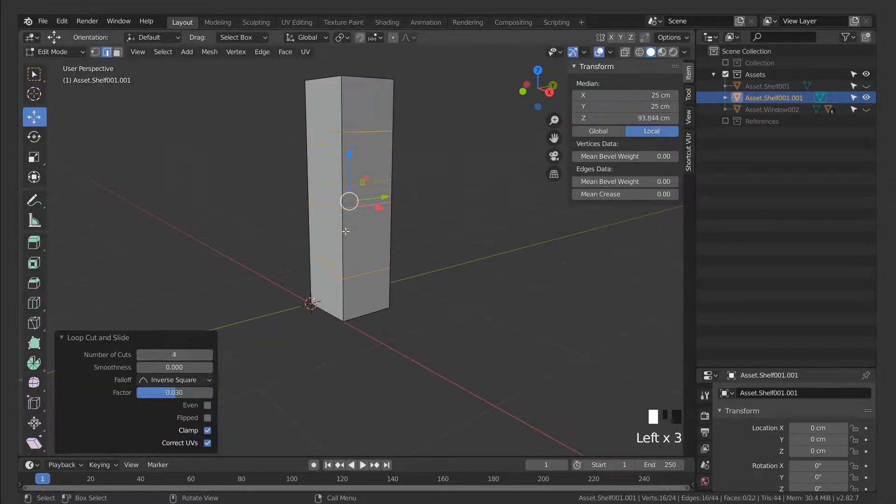
pyautogui.click(442, 200)
# Reposition the horizontal edge loops by their median Z values, placing the second loop from the floor at 80 cm
pyautogui.keyDown('ctrl'); pyautogui.moveTo(442, 200); pyautogui.dragTo(351, 258, button='middle'); pyautogui.keyUp('ctrl')
pyautogui.keyDown('alt'); pyautogui.click(351, 258); pyautogui.keyUp('alt')
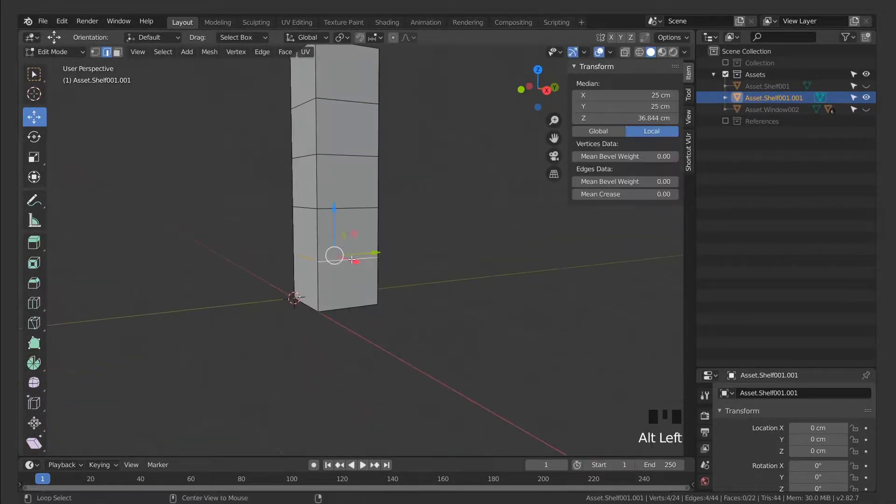
pyautogui.click(350, 216)
pyautogui.keyDown('alt'); pyautogui.click(368, 206); pyautogui.keyUp('alt')
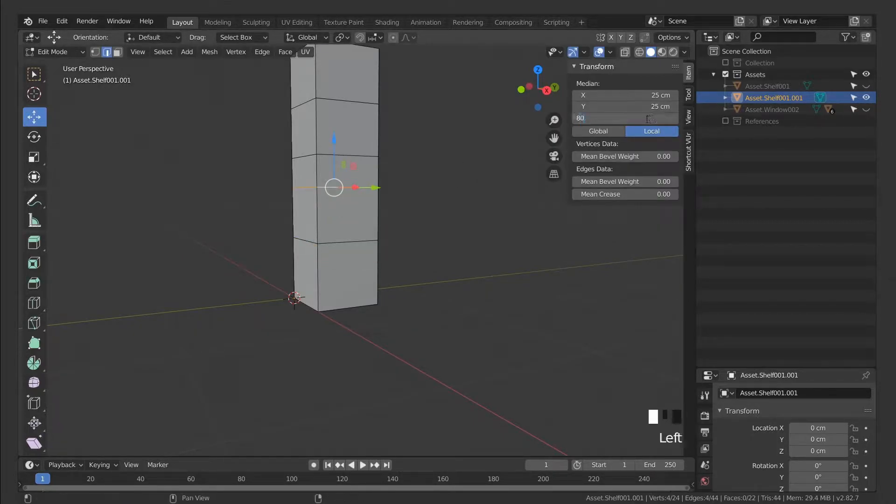
pyautogui.click(636, 115)
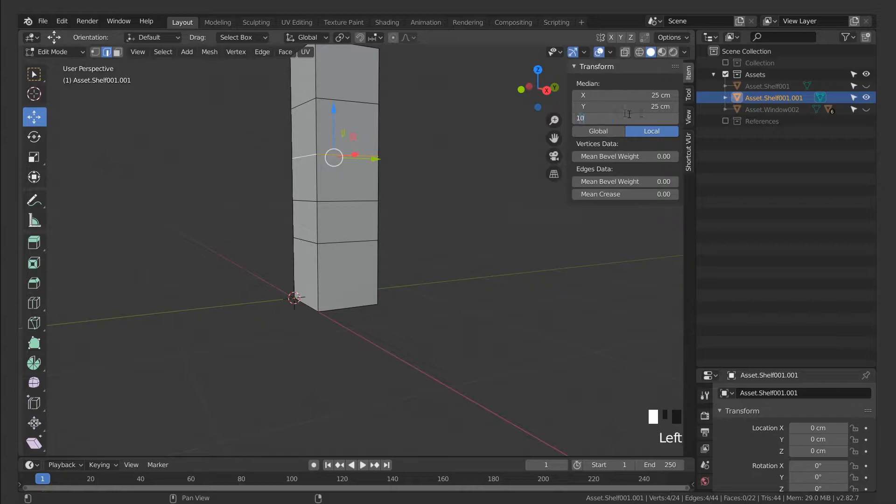
pyautogui.keyDown('alt'); pyautogui.click(321, 109); pyautogui.keyUp('alt')
pyautogui.moveTo(321, 110); pyautogui.dragTo(427, 166, button='middle')
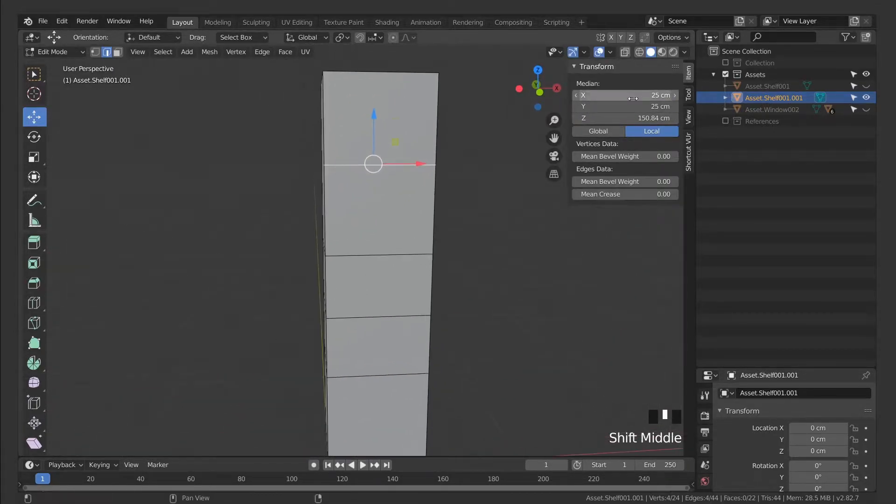
pyautogui.scroll(-2, 494, 158)
pyautogui.moveTo(494, 159); pyautogui.dragTo(385, 247, button='middle')
pyautogui.click(486, 206)
# Add a vertical loop cut beside the shelf's side at the origin and set its median X to 3 cm
pyautogui.keyDown('shift'); pyautogui.moveTo(386, 248); pyautogui.dragTo(354, 219, button='middle'); pyautogui.keyUp('shift')
pyautogui.hotkey('ctrl', 'r')
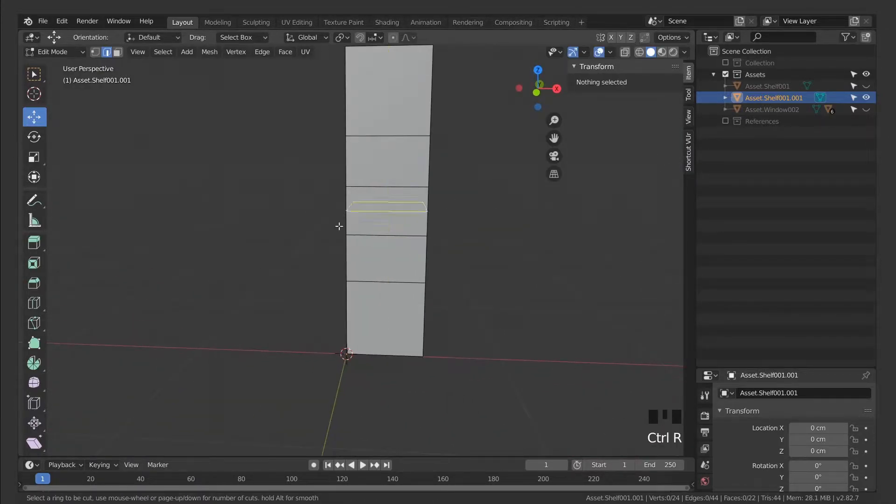
pyautogui.click(364, 233)
pyautogui.click(337, 239)
pyautogui.moveTo(292, 269); pyautogui.dragTo(647, 96, button='middle')
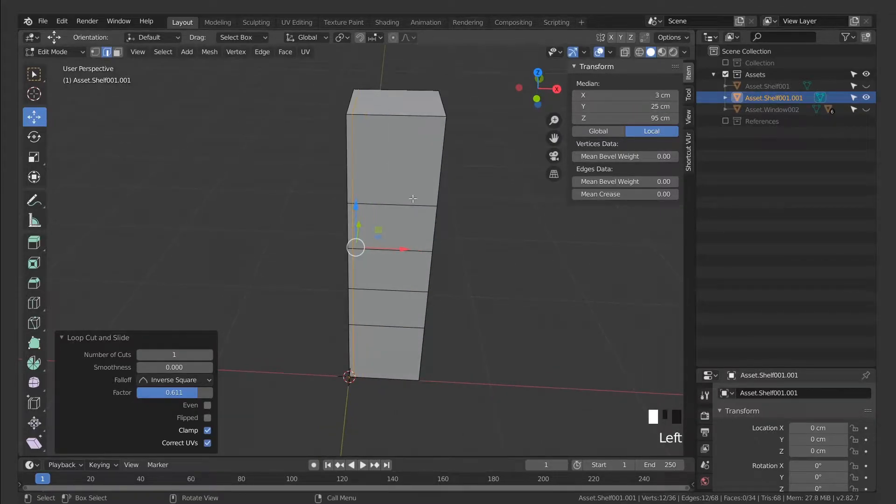
# Add a second vertical loop cut near the shelf's opposite side along the X width
pyautogui.click(418, 200)
pyautogui.click(429, 226)
pyautogui.click(444, 203)
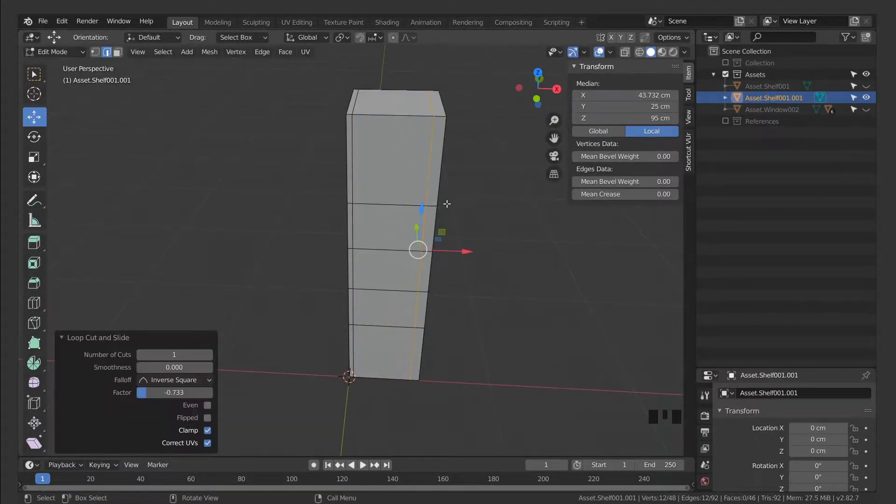
pyautogui.click(484, 153)
# Cut a centred vertical loop across the shelf's Y depth, bevel it into two loops and adjust their positions near the outer edges
pyautogui.moveTo(484, 153); pyautogui.dragTo(360, 220, button='middle')
pyautogui.scroll(2, 364, 212)
pyautogui.keyDown('shift'); pyautogui.moveTo(338, 137); pyautogui.dragTo(346, 157, button='middle'); pyautogui.keyUp('shift')
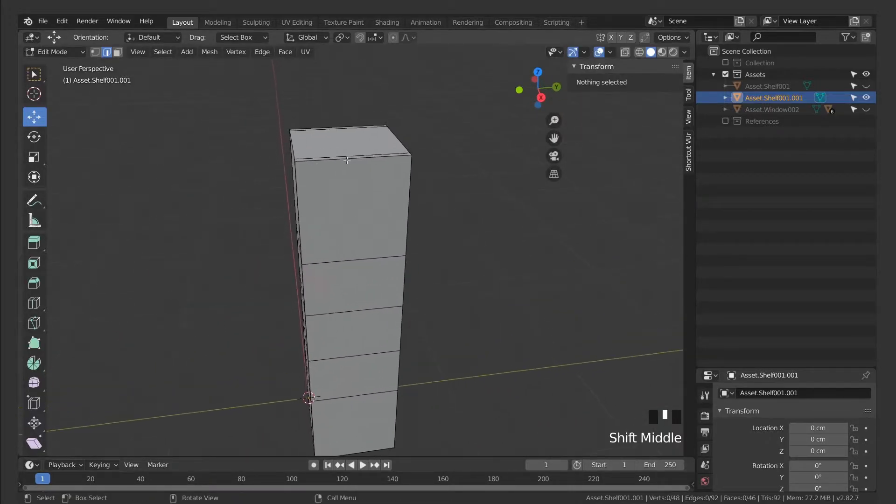
pyautogui.hotkey('ctrl', 'r')
pyautogui.click(346, 158)
pyautogui.rightClick(345, 185)
pyautogui.hotkey('ctrl', 'b')
pyautogui.click(408, 173)
pyautogui.click(404, 186)
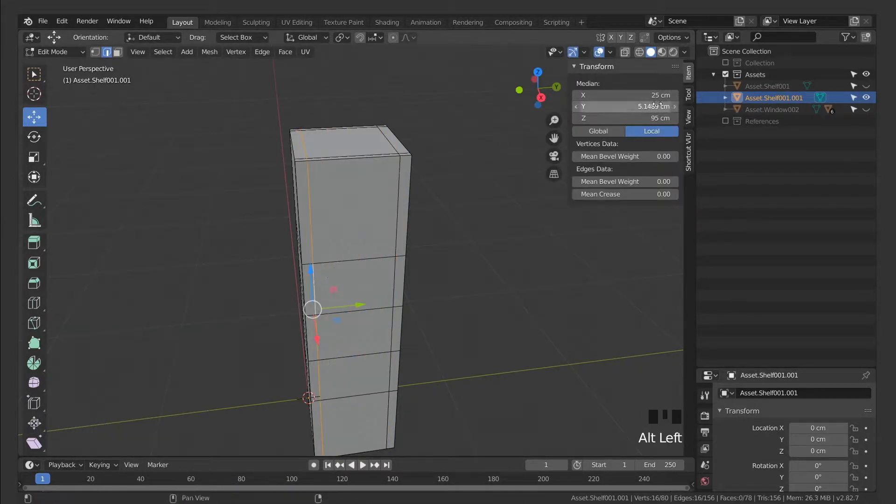
pyautogui.keyDown('alt'); pyautogui.click(391, 269); pyautogui.keyUp('alt')
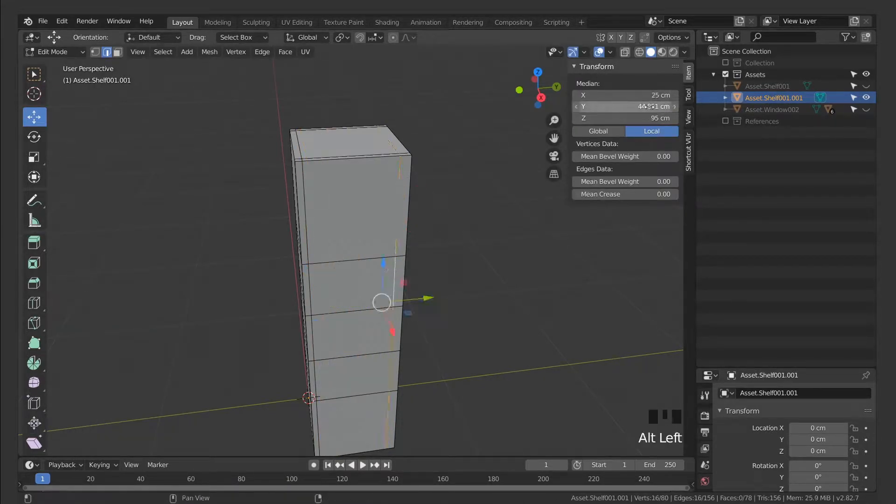
# Add horizontal loop cuts across the shelf's uppermost section at about Z 164 cm and its middle section at about Z 94 cm
pyautogui.moveTo(336, 198); pyautogui.dragTo(369, 187, button='middle')
pyautogui.click(428, 183)
pyautogui.click(370, 183)
pyautogui.click(354, 268)
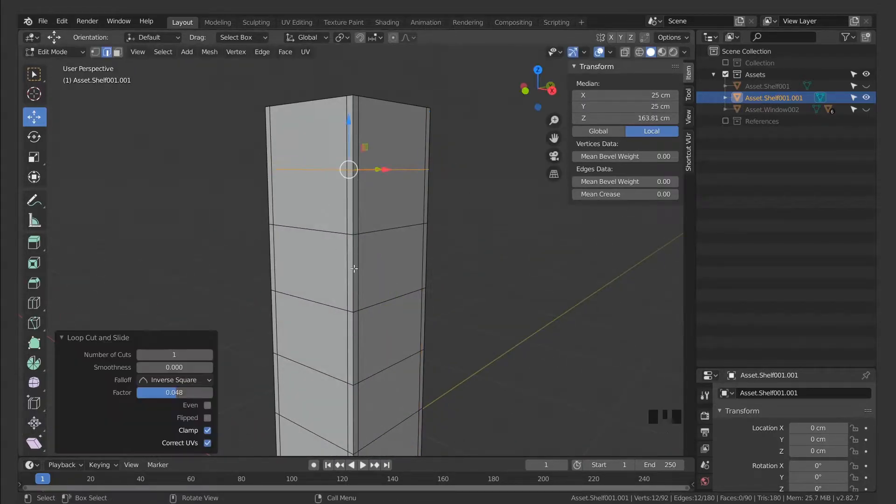
pyautogui.hotkey('shift', 'r')
pyautogui.hotkey('ctrl', 'z')
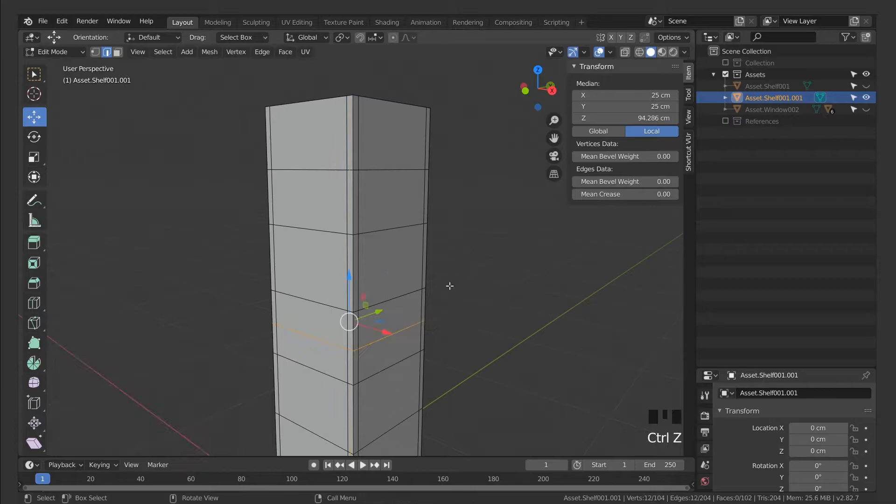
# Add horizontal loop cuts across the shelf's fourth section from the floor at about Z 124 cm and its second at about Z 67 cm
pyautogui.click(503, 248)
pyautogui.hotkey('ctrl', 'r')
pyautogui.click(376, 269)
pyautogui.click(376, 270)
pyautogui.keyDown('shift'); pyautogui.moveTo(376, 270); pyautogui.dragTo(414, 230, button='middle'); pyautogui.keyUp('shift')
pyautogui.click(387, 275)
pyautogui.hotkey('ctrl', 'r')
pyautogui.click(391, 271)
pyautogui.click(392, 270)
pyautogui.click(408, 324)
pyautogui.keyDown('ctrl'); pyautogui.moveTo(407, 323); pyautogui.dragTo(403, 232, button='middle'); pyautogui.keyUp('ctrl')
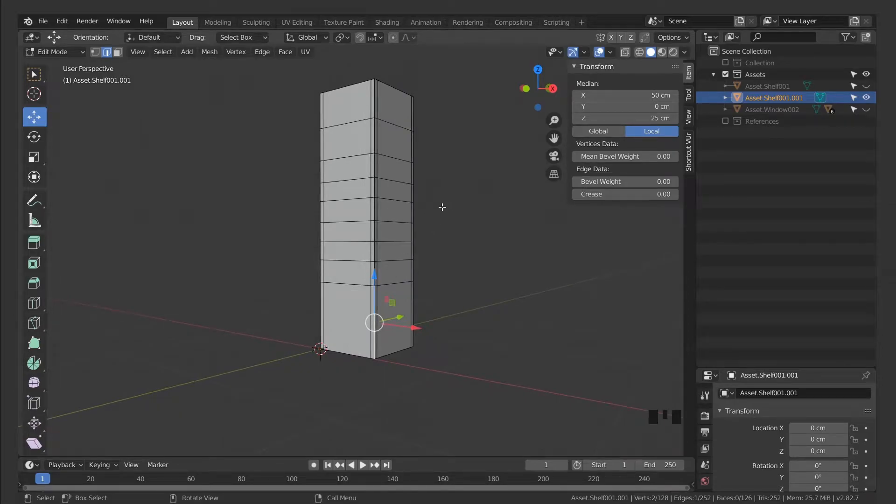
pyautogui.moveTo(442, 206); pyautogui.dragTo(428, 225, button='middle')
pyautogui.press('pageup')
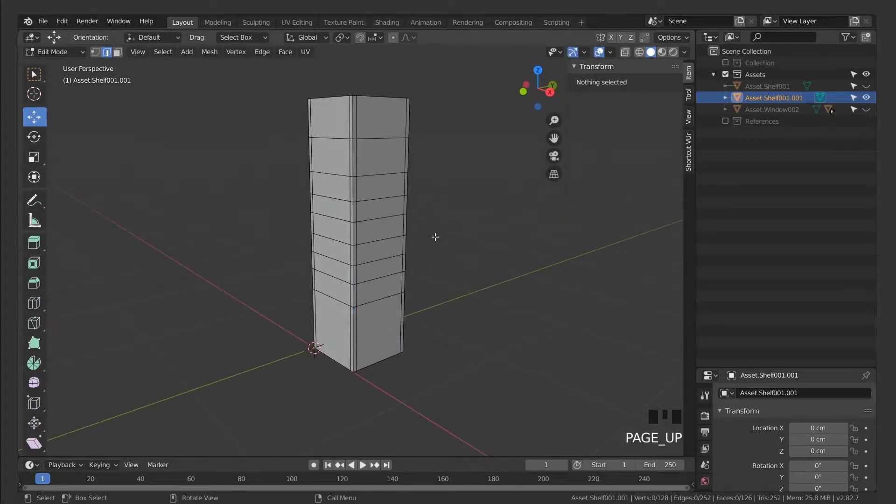
pyautogui.moveTo(482, 239); pyautogui.dragTo(468, 252, button='middle')
pyautogui.moveTo(436, 221); pyautogui.dragTo(450, 252, button='middle')
pyautogui.press('KP_7')
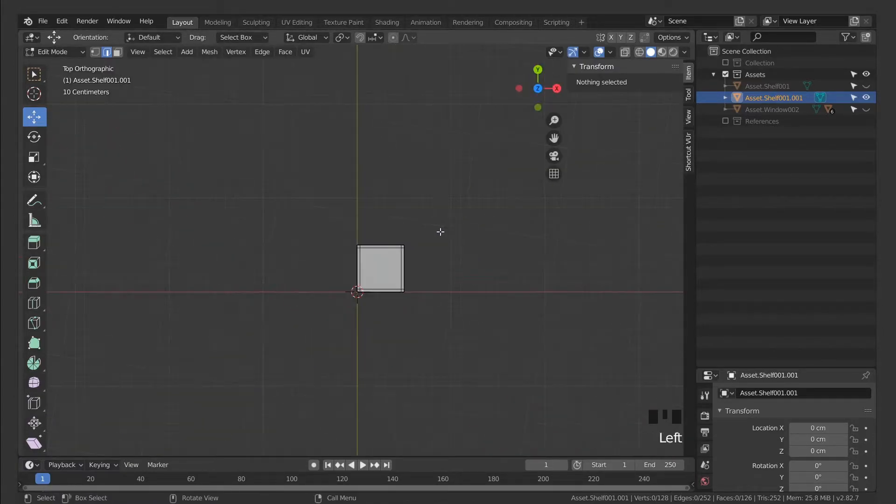
pyautogui.press('Tab')
pyautogui.hotkey('shift', 'a')
pyautogui.moveTo(391, 342)
pyautogui.click(508, 342)
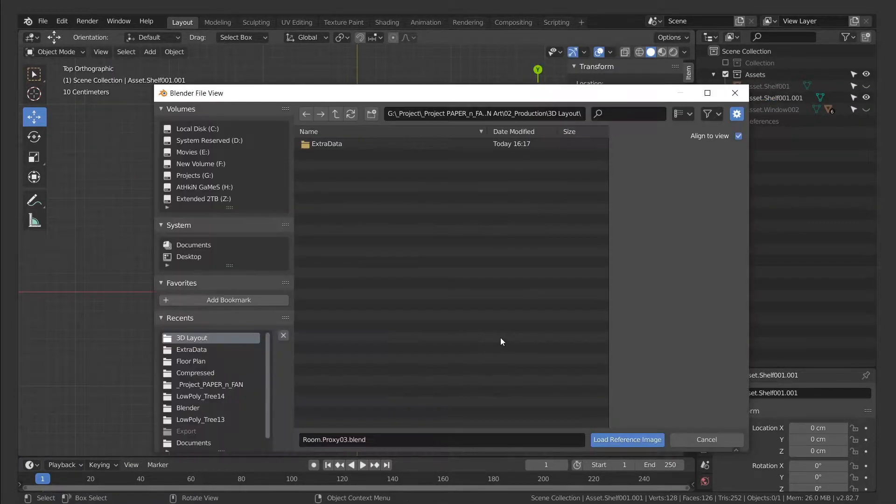
pyautogui.click(732, 93)
# Add Asset_Modelsheets_Shelf.jpg from the Floor Plan folder as a reference image aligned to the front view
pyautogui.moveTo(434, 254); pyautogui.dragTo(444, 263, button='middle')
pyautogui.press('KP_1')
pyautogui.hotkey('shift', 'a')
pyautogui.moveTo(457, 255)
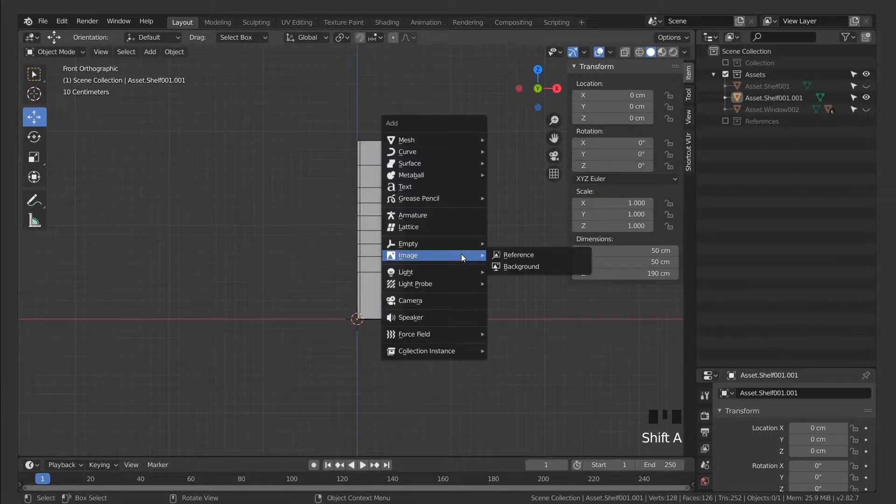
pyautogui.click(518, 255)
pyautogui.click(336, 114)
pyautogui.doubleClick(335, 156)
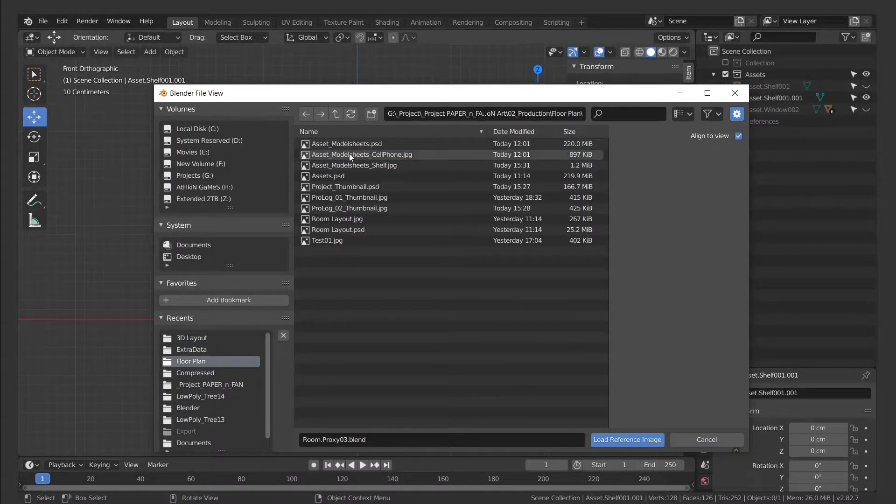
pyautogui.doubleClick(389, 165)
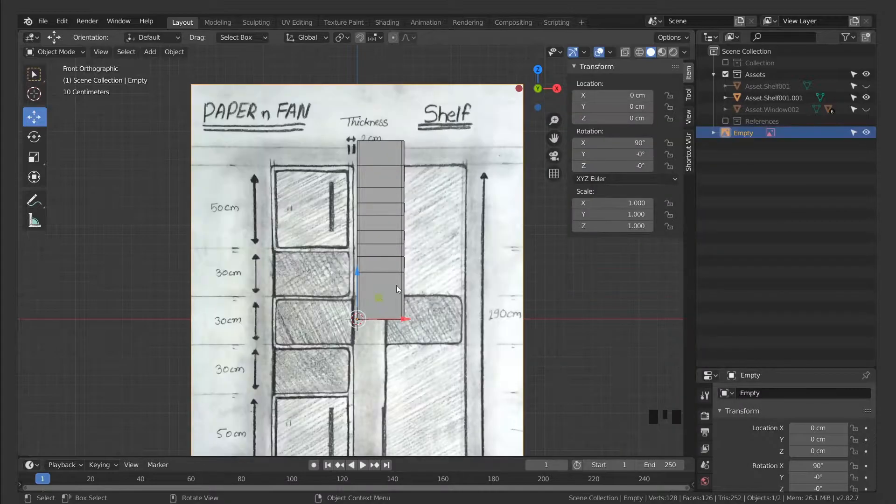
# Scale the reference image to about 0.577 and place it behind the shelf at about X 102 cm, Y 144 cm, Z 97 cm
pyautogui.press('s')
pyautogui.click(380, 300)
pyautogui.press('g')
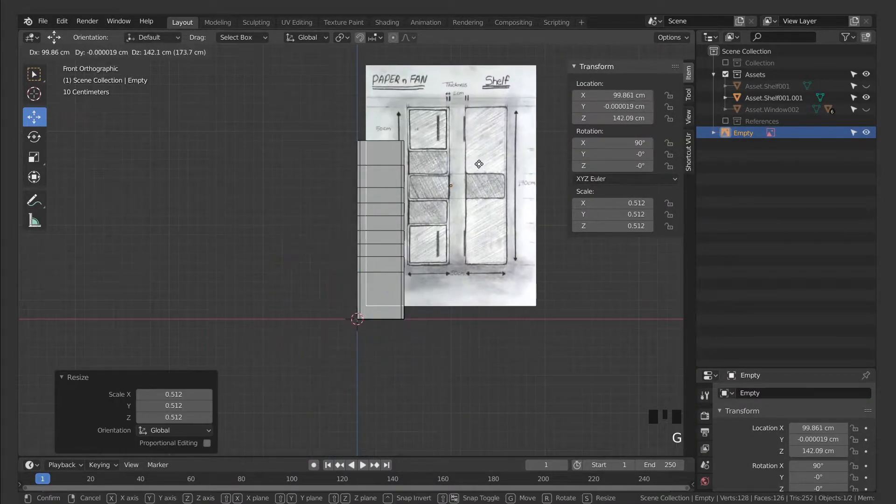
pyautogui.click(479, 209)
pyautogui.press('s')
pyautogui.click(475, 214)
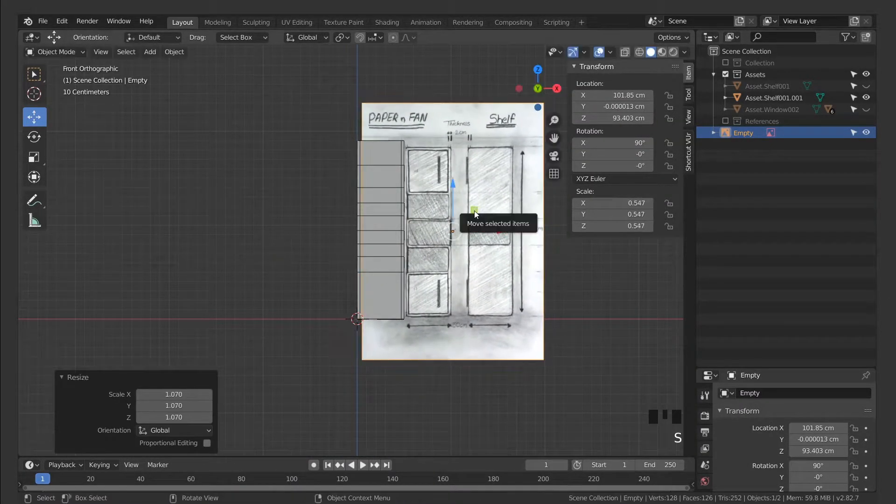
pyautogui.press('s')
pyautogui.click(476, 214)
pyautogui.moveTo(441, 189); pyautogui.dragTo(452, 182)
pyautogui.moveTo(451, 182); pyautogui.dragTo(382, 256, button='middle')
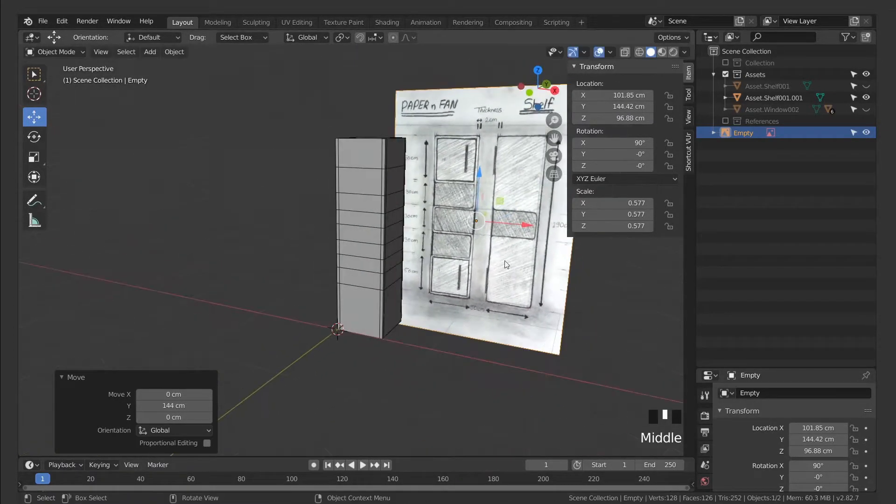
# Enable the References collection with the shelf image empty inside it and hide the FloorPlan image
pyautogui.click(725, 121)
pyautogui.click(725, 122)
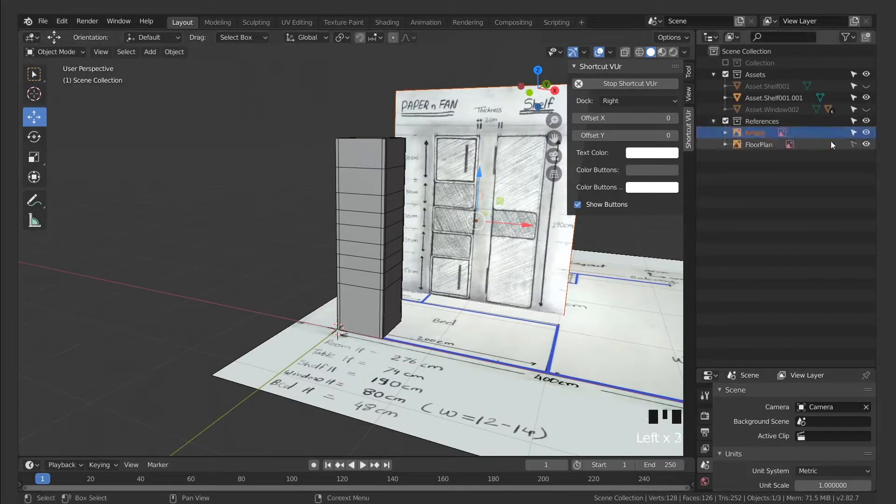
pyautogui.click(866, 144)
pyautogui.moveTo(542, 289); pyautogui.dragTo(443, 266, button='middle')
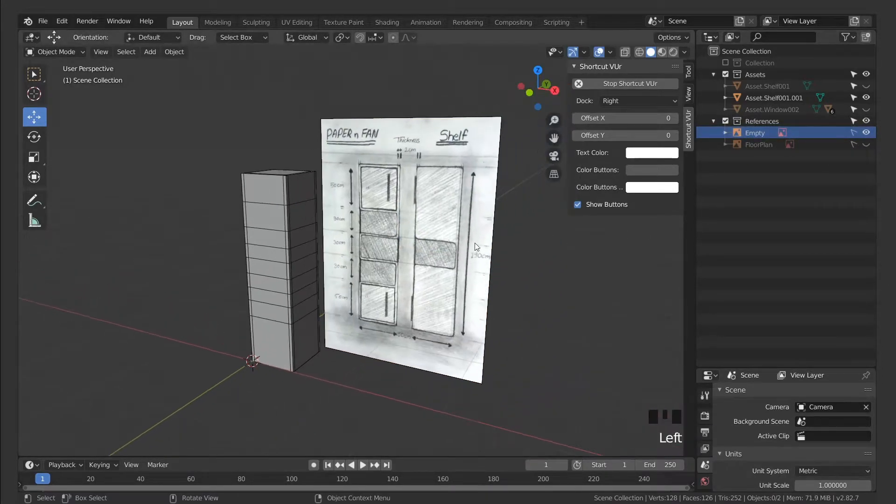
# Move the shelf reference image about 50 cm further back along Y and make it unselectable
pyautogui.click(409, 262)
pyautogui.moveTo(409, 261); pyautogui.dragTo(429, 241)
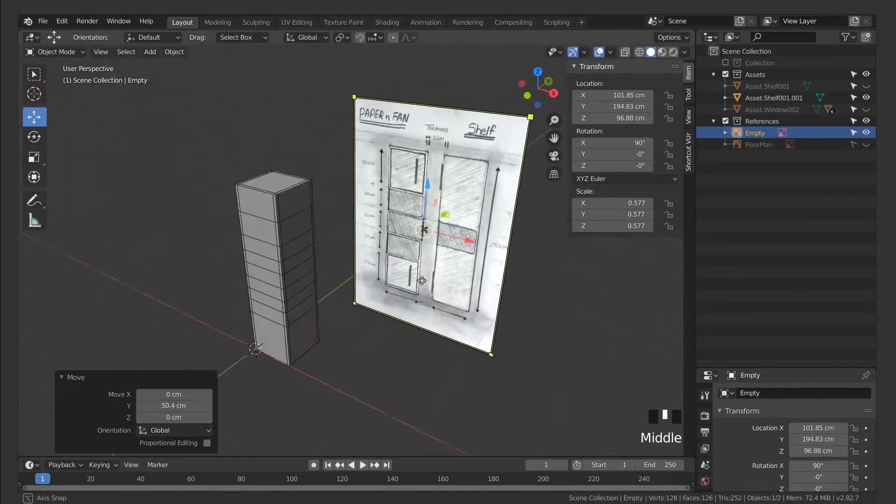
pyautogui.click(854, 133)
# Select the shelf block Asset.Shelf001.001 and enter Edit Mode on its mesh
pyautogui.moveTo(549, 214); pyautogui.dragTo(393, 301, button='middle')
pyautogui.click(369, 260)
pyautogui.press('Tab')
pyautogui.press('Tab')
pyautogui.keyDown('ctrl'); pyautogui.moveTo(372, 259); pyautogui.dragTo(325, 266, button='middle'); pyautogui.keyUp('ctrl')
pyautogui.click(325, 267)
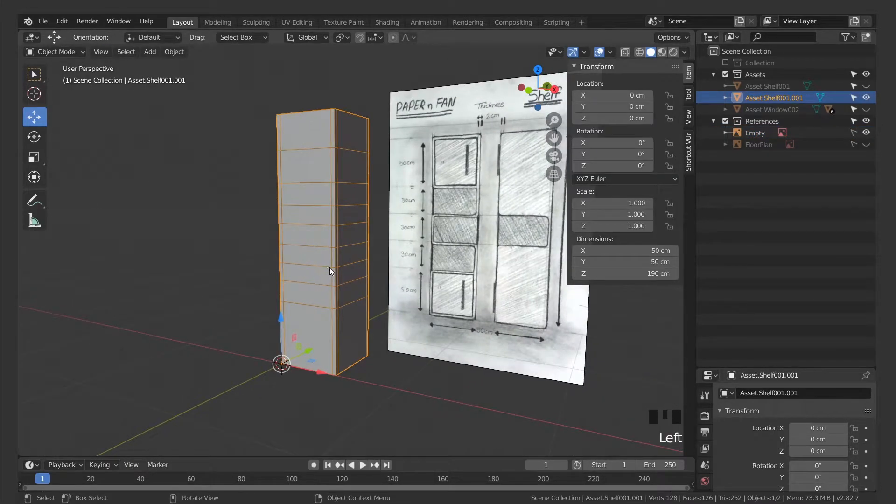
pyautogui.click(335, 255)
pyautogui.press('Tab')
# Add a horizontal loop cut just below the shelf's lowest horizontal loop and adjust its median Z
pyautogui.moveTo(320, 234)
pyautogui.mouseDown(button='middle')
pyautogui.moveTo(308, 236)
pyautogui.moveTo(331, 282)
pyautogui.moveTo(342, 274)
pyautogui.moveTo(327, 261)
pyautogui.mouseUp(button='middle')
pyautogui.click(306, 235)
pyautogui.scroll(6, 296, 230)
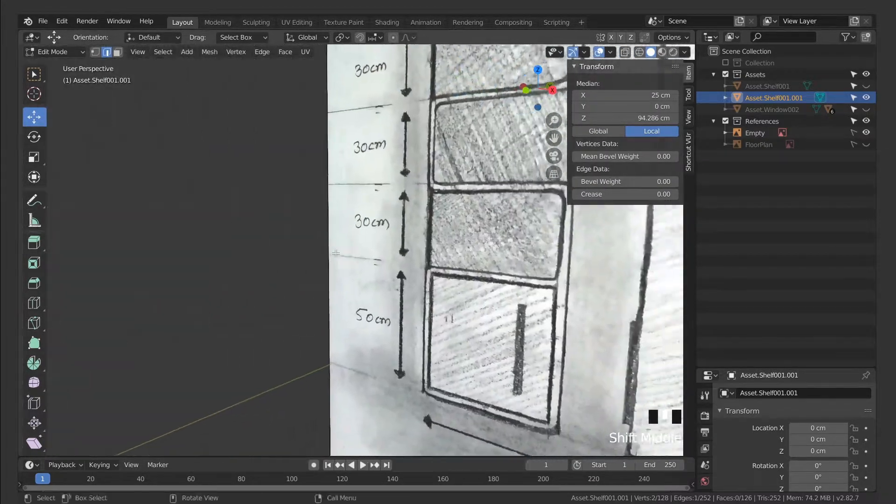
pyautogui.keyDown('shift'); pyautogui.moveTo(397, 289); pyautogui.dragTo(453, 257, button='middle'); pyautogui.keyUp('shift')
pyautogui.keyDown('ctrl'); pyautogui.moveTo(258, 302); pyautogui.dragTo(324, 294, button='middle'); pyautogui.keyUp('ctrl')
pyautogui.hotkey('ctrl', 'r')
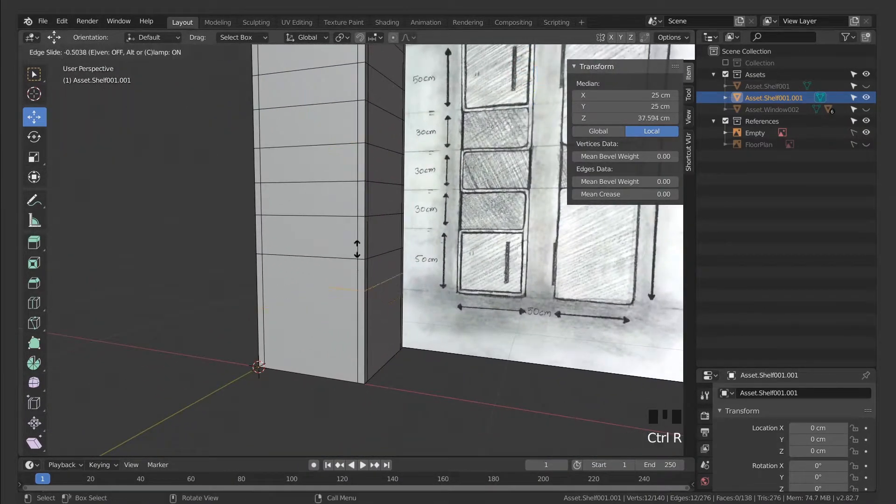
pyautogui.moveTo(353, 256); pyautogui.dragTo(355, 260)
pyautogui.keyDown('shift'); pyautogui.moveTo(354, 260); pyautogui.dragTo(366, 278, button='middle'); pyautogui.keyUp('shift')
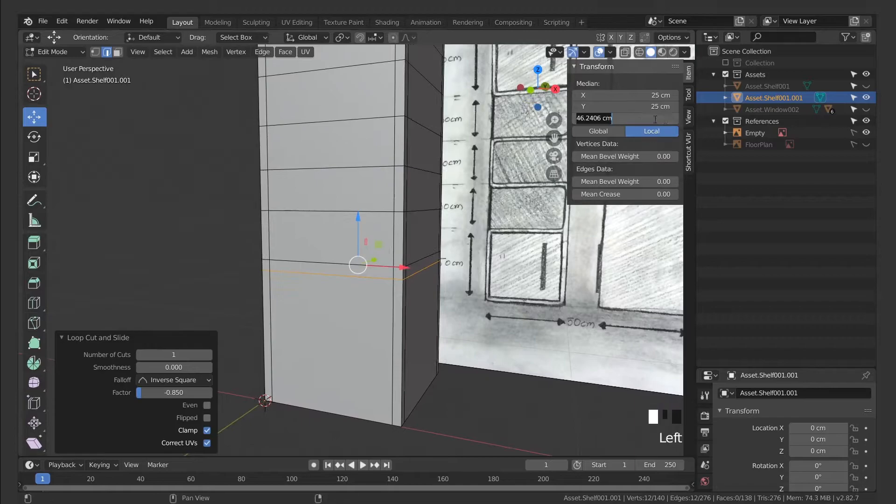
# Raise the loop in the second section from the floor and set its median Z to 77 cm
pyautogui.click(330, 212)
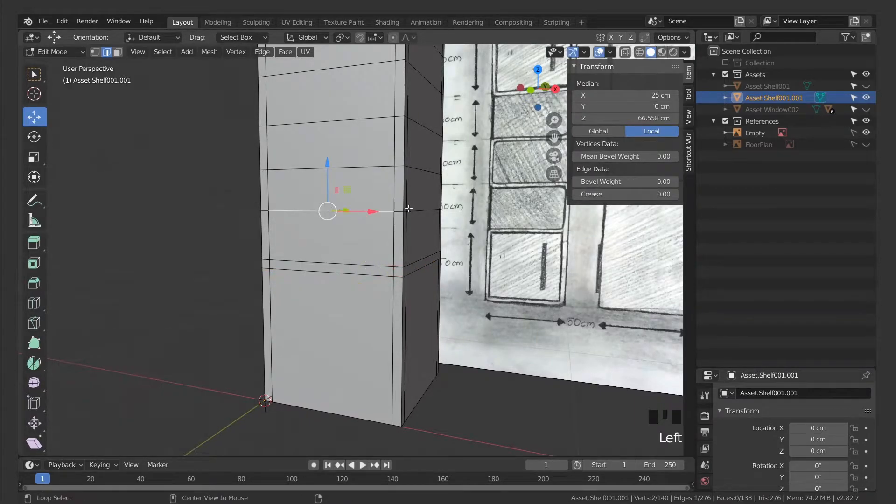
pyautogui.moveTo(358, 161); pyautogui.dragTo(358, 132)
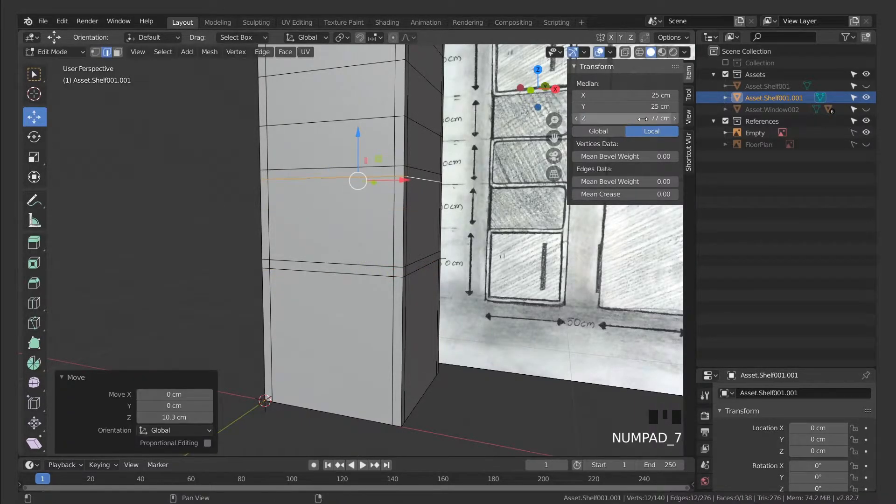
pyautogui.press('Return')
# Raise the loop in the third section from the floor by about 12.5 cm, to just below the loop above it
pyautogui.keyDown('shift'); pyautogui.moveTo(359, 138); pyautogui.dragTo(395, 247, button='middle'); pyautogui.keyUp('shift')
pyautogui.keyDown('alt'); pyautogui.click(387, 244); pyautogui.keyUp('alt')
pyautogui.moveTo(392, 191); pyautogui.dragTo(391, 155)
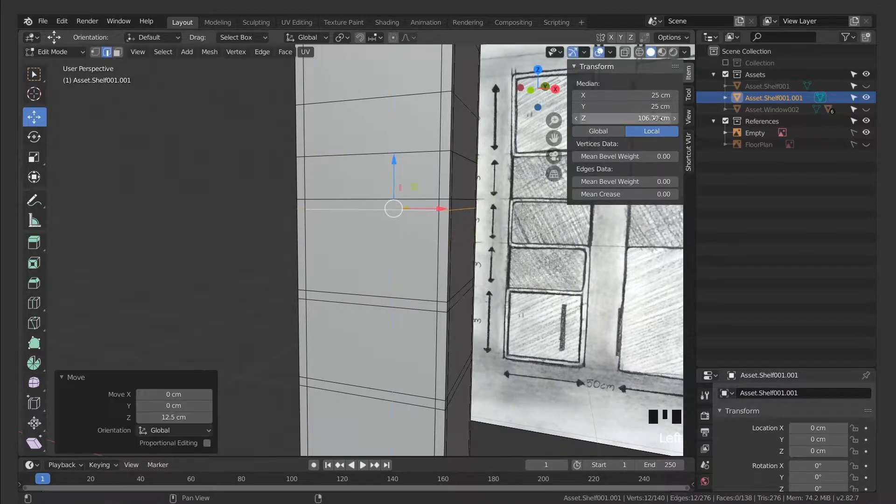
# Add a horizontal loop cut near the shelf's base and adjust its median Z
pyautogui.moveTo(423, 206)
pyautogui.keyDown('shift'); pyautogui.mouseDown(button='middle')
pyautogui.moveTo(342, 242)
pyautogui.moveTo(350, 253)
pyautogui.mouseUp(button='middle'); pyautogui.keyUp('shift')
pyautogui.moveTo(538, 92)
pyautogui.keyDown('shift'); pyautogui.mouseDown(button='middle')
pyautogui.moveTo(399, 190)
pyautogui.moveTo(349, 210)
pyautogui.mouseUp(button='middle'); pyautogui.keyUp('shift')
pyautogui.keyDown('shift'); pyautogui.moveTo(393, 240); pyautogui.dragTo(393, 264, button='middle'); pyautogui.keyUp('shift')
pyautogui.click(454, 251)
pyautogui.click(454, 341)
pyautogui.click(651, 118)
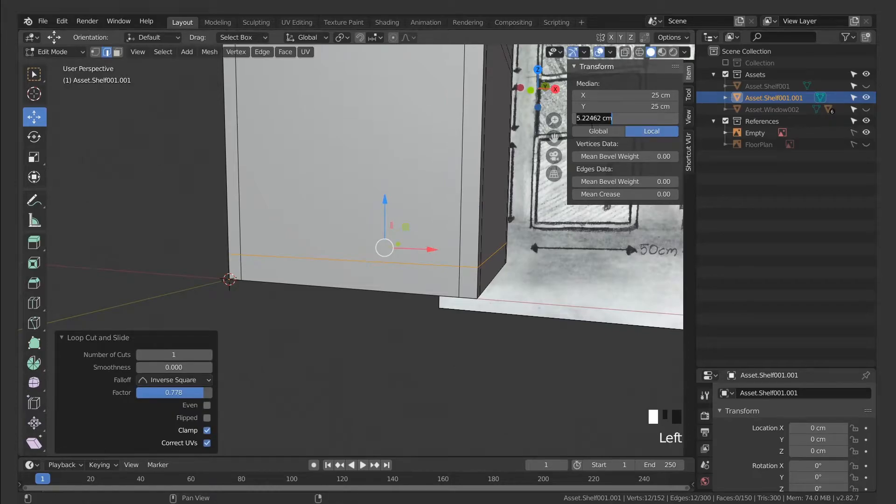
pyautogui.press('Return')
# Select the loop in the fourth section from the floor and set its median Z to 137 cm
pyautogui.keyDown('ctrl'); pyautogui.moveTo(420, 210); pyautogui.dragTo(423, 354, button='middle'); pyautogui.keyUp('ctrl')
pyautogui.keyDown('ctrl'); pyautogui.moveTo(422, 354); pyautogui.dragTo(433, 233, button='middle'); pyautogui.keyUp('ctrl')
pyautogui.keyDown('alt'); pyautogui.click(436, 234); pyautogui.keyUp('alt')
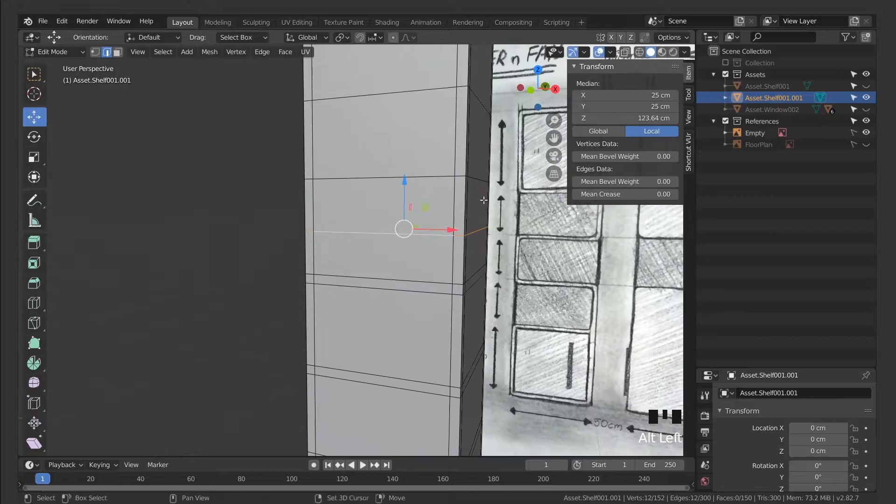
pyautogui.keyDown('shift'); pyautogui.moveTo(478, 205); pyautogui.dragTo(448, 250, button='middle'); pyautogui.keyUp('shift')
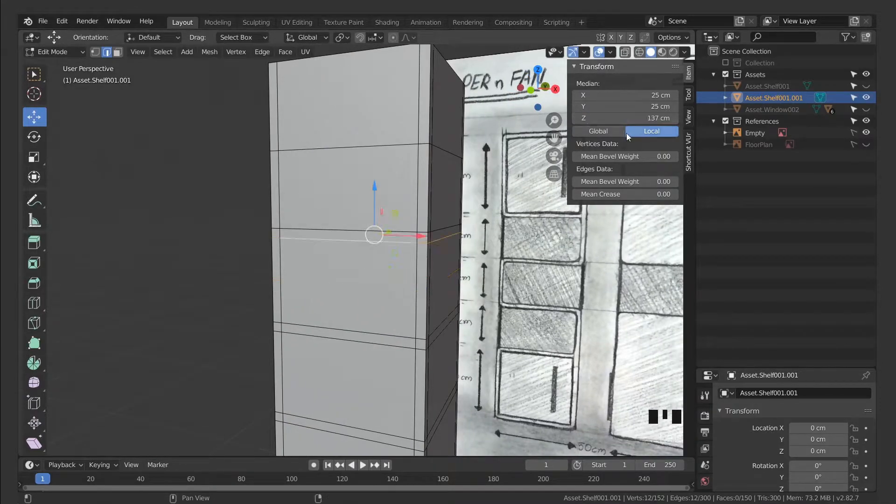
# Move the uppermost horizontal loop close to the shelf's top edge by changing its median Z
pyautogui.moveTo(442, 218)
pyautogui.mouseDown(button='middle')
pyautogui.moveTo(413, 224)
pyautogui.moveTo(438, 219)
pyautogui.mouseUp(button='middle')
pyautogui.keyDown('shift'); pyautogui.moveTo(429, 206); pyautogui.dragTo(422, 252, button='middle'); pyautogui.keyUp('shift')
pyautogui.click(418, 210)
pyautogui.moveTo(422, 192)
pyautogui.mouseDown(button='middle')
pyautogui.moveTo(449, 185)
pyautogui.moveTo(433, 186)
pyautogui.mouseUp(button='middle')
pyautogui.click(427, 184)
pyautogui.moveTo(381, 243); pyautogui.dragTo(354, 243, button='middle')
pyautogui.click(653, 117)
# Rename the image empty in the References collection as Shelf.Reference
pyautogui.keyDown('shift'); pyautogui.moveTo(260, 297); pyautogui.dragTo(431, 296, button='middle'); pyautogui.keyUp('shift')
pyautogui.click(866, 86)
pyautogui.click(865, 85)
pyautogui.moveTo(303, 279)
pyautogui.mouseDown(button='middle')
pyautogui.moveTo(256, 286)
pyautogui.moveTo(244, 310)
pyautogui.moveTo(469, 236)
pyautogui.moveTo(472, 219)
pyautogui.mouseUp(button='middle')
pyautogui.click(468, 236)
pyautogui.click(765, 133)
pyautogui.doubleClick(770, 133)
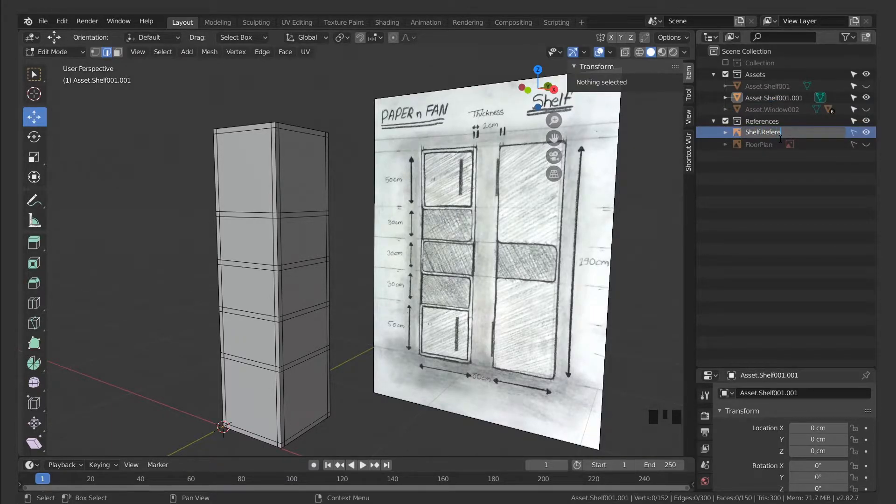
# Make Shelf.Reference selectable and show the FloorPlan image in the References collection
pyautogui.moveTo(536, 227); pyautogui.dragTo(875, 146, button='middle')
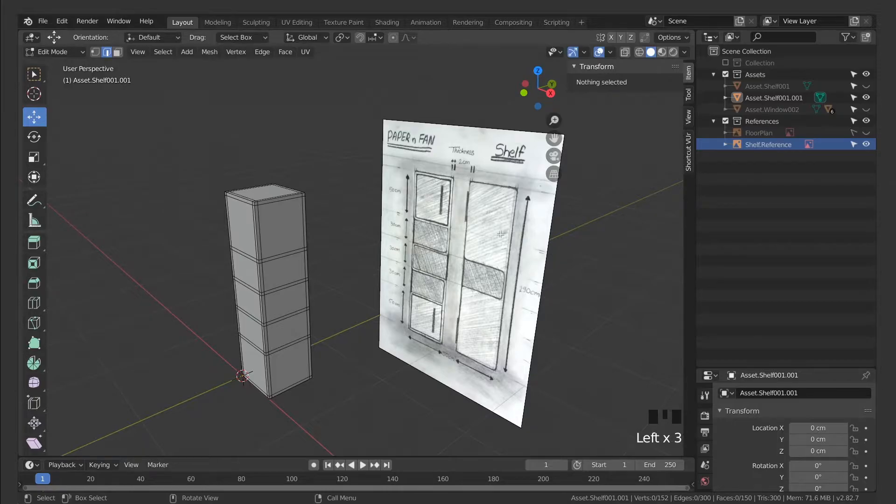
pyautogui.moveTo(458, 237); pyautogui.dragTo(437, 229, button='middle')
pyautogui.doubleClick(438, 230)
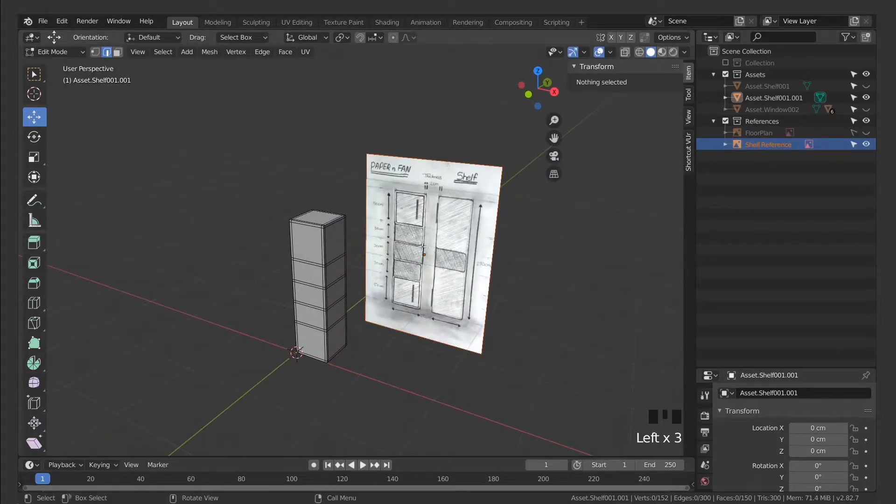
pyautogui.click(724, 122)
pyautogui.click(725, 122)
pyautogui.click(852, 144)
pyautogui.click(852, 143)
pyautogui.click(853, 144)
pyautogui.click(425, 250)
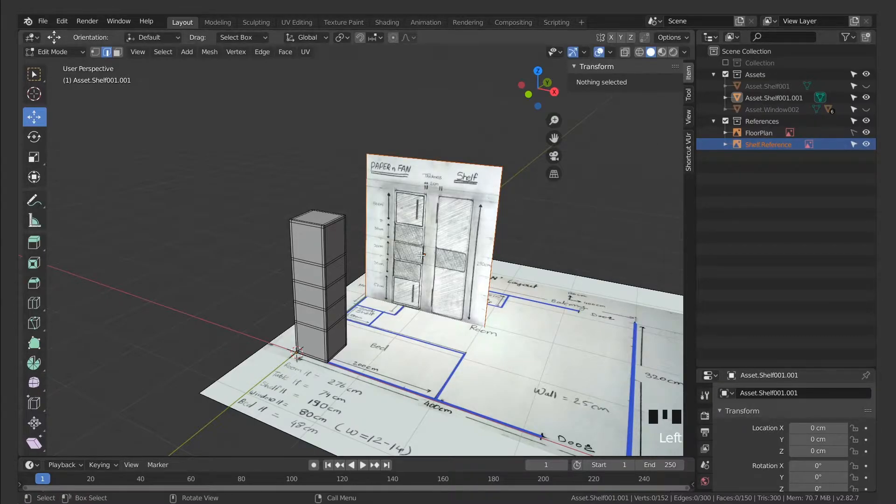
# Leave Edit Mode, select the Shelf.Reference image and set its Z rotation to 90°
pyautogui.moveTo(807, 370); pyautogui.dragTo(774, 219)
pyautogui.press('Tab')
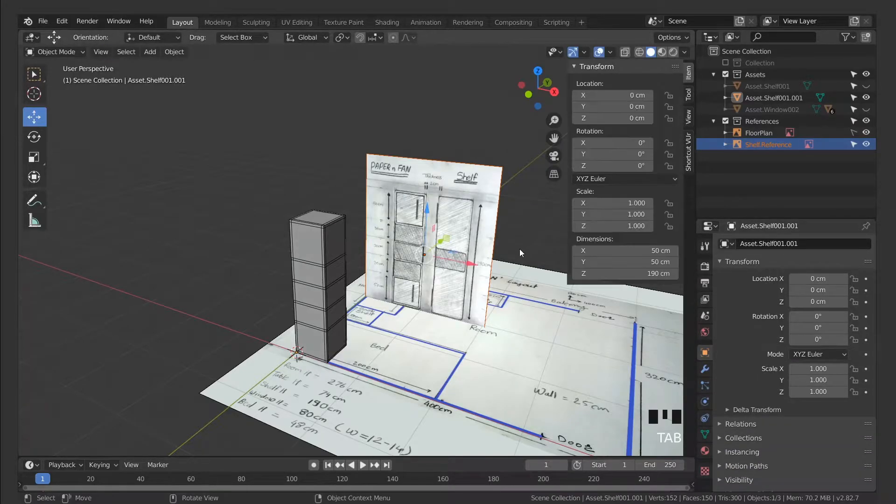
pyautogui.doubleClick(443, 237)
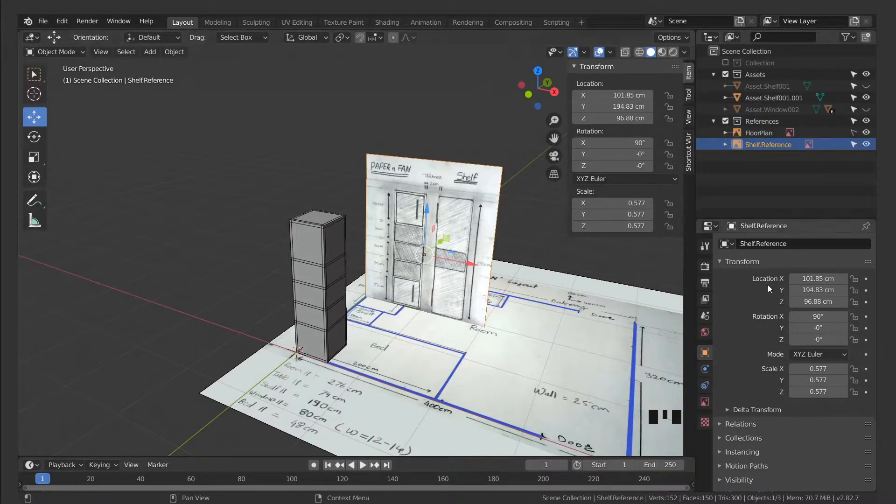
pyautogui.press('Return')
# Move Shelf.Reference to about X -177 cm, Y 2.4 cm beside the shelf and hide the FloorPlan image
pyautogui.moveTo(470, 264); pyautogui.dragTo(317, 238)
pyautogui.moveTo(372, 262); pyautogui.dragTo(323, 262, button='middle')
pyautogui.moveTo(391, 212); pyautogui.dragTo(263, 233)
pyautogui.moveTo(261, 279); pyautogui.dragTo(308, 300, button='middle')
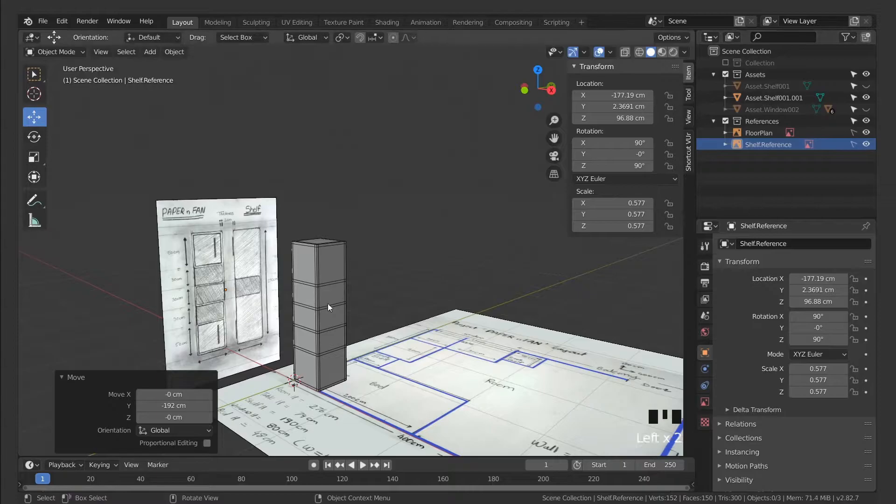
pyautogui.click(866, 133)
# Extrude the front faces of the shelf's second and fourth sections from the floor inward to form open compartments
pyautogui.keyDown('shift'); pyautogui.moveTo(406, 293); pyautogui.dragTo(459, 235, button='middle'); pyautogui.keyUp('shift')
pyautogui.keyDown('ctrl'); pyautogui.moveTo(443, 262); pyautogui.dragTo(448, 223, button='middle'); pyautogui.keyUp('ctrl')
pyautogui.click(433, 250)
pyautogui.press('Tab')
pyautogui.click(450, 250)
pyautogui.press('3')
pyautogui.click(388, 245)
pyautogui.moveTo(478, 262); pyautogui.dragTo(502, 198, button='middle')
pyautogui.moveTo(382, 259); pyautogui.dragTo(310, 275, button='middle')
pyautogui.keyDown('shift'); pyautogui.click(418, 251); pyautogui.keyUp('shift')
pyautogui.write('7')
pyautogui.press('Return')
# Extrude the middle section's face on the shelf's opposite side inward by -47 cm along Y
pyautogui.click(371, 262)
pyautogui.click(310, 234)
pyautogui.moveTo(310, 275)
pyautogui.keyDown('shift'); pyautogui.mouseDown(button='middle')
pyautogui.moveTo(314, 286)
pyautogui.moveTo(303, 285)
pyautogui.mouseUp(button='middle'); pyautogui.keyUp('shift')
pyautogui.keyDown('ctrl'); pyautogui.moveTo(303, 285); pyautogui.dragTo(354, 271, button='middle'); pyautogui.keyUp('ctrl')
pyautogui.keyDown('shift'); pyautogui.moveTo(354, 270); pyautogui.dragTo(347, 282, button='middle'); pyautogui.keyUp('shift')
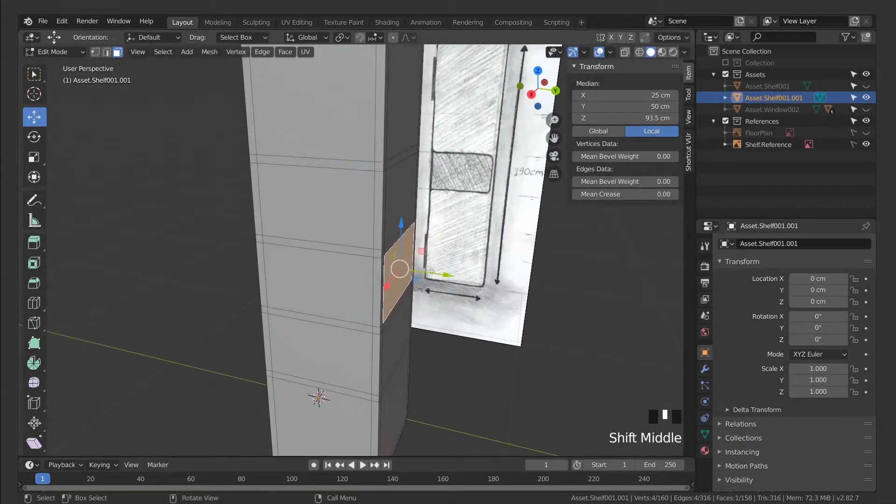
pyautogui.write('-47')
pyautogui.press('Return')
pyautogui.moveTo(424, 264)
pyautogui.mouseDown(button='middle')
pyautogui.moveTo(498, 271)
pyautogui.moveTo(468, 271)
pyautogui.mouseUp(button='middle')
pyautogui.keyDown('shift'); pyautogui.moveTo(468, 272); pyautogui.dragTo(446, 258, button='middle'); pyautogui.keyUp('shift')
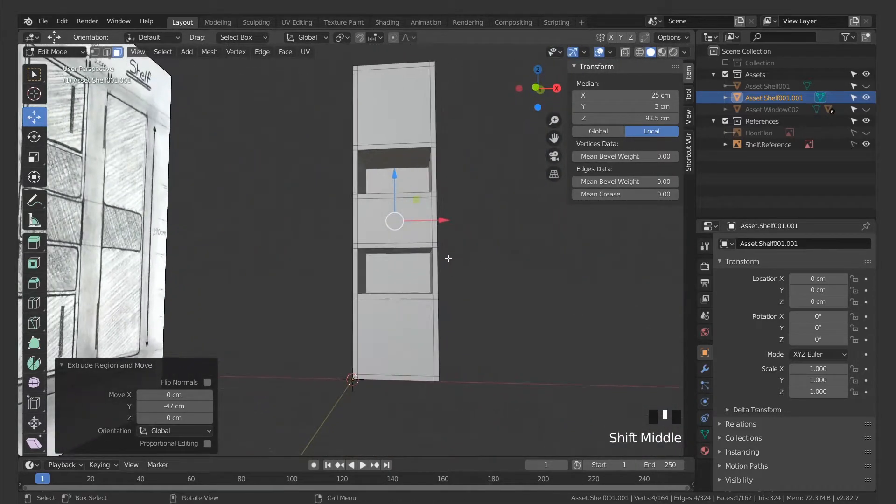
# Delete the faces closing off the sides of the shelf's recessed compartments
pyautogui.press('z')
pyautogui.keyDown('ctrl'); pyautogui.moveTo(332, 272); pyautogui.dragTo(448, 293, button='middle'); pyautogui.keyUp('ctrl')
pyautogui.moveTo(447, 293)
pyautogui.keyDown('alt'); pyautogui.mouseDown(button='middle')
pyautogui.moveTo(463, 294)
pyautogui.moveTo(485, 276)
pyautogui.moveTo(345, 280)
pyautogui.moveTo(390, 280)
pyautogui.moveTo(448, 254)
pyautogui.mouseUp(button='middle'); pyautogui.keyUp('alt')
pyautogui.moveTo(458, 246); pyautogui.dragTo(382, 267)
pyautogui.moveTo(381, 267); pyautogui.dragTo(470, 263, button='middle')
pyautogui.press('Delete')
pyautogui.click(406, 242)
pyautogui.press('Delete')
pyautogui.click(376, 252)
# Delete the remaining faces covering the compartment openings and return the viewport to solid shading
pyautogui.keyDown('shift'); pyautogui.moveTo(377, 251); pyautogui.dragTo(234, 200, button='middle'); pyautogui.keyUp('shift')
pyautogui.moveTo(234, 200); pyautogui.dragTo(335, 235)
pyautogui.click(286, 242)
pyautogui.moveTo(285, 242); pyautogui.dragTo(343, 283, button='middle')
pyautogui.press('x')
pyautogui.press('z')
pyautogui.click(504, 265)
pyautogui.moveTo(402, 274)
pyautogui.mouseDown(button='middle')
pyautogui.moveTo(416, 284)
pyautogui.moveTo(502, 264)
pyautogui.moveTo(285, 255)
pyautogui.moveTo(350, 192)
pyautogui.moveTo(432, 254)
pyautogui.moveTo(386, 306)
pyautogui.moveTo(340, 282)
pyautogui.moveTo(296, 224)
pyautogui.moveTo(350, 280)
pyautogui.mouseUp(button='middle')
# Add a loop cut inside the lower open compartment and set its Y position to 3 cm
pyautogui.click(311, 304)
pyautogui.moveTo(312, 303); pyautogui.dragTo(270, 252, button='middle')
pyautogui.keyDown('shift'); pyautogui.moveTo(397, 212); pyautogui.dragTo(350, 284, button='middle'); pyautogui.keyUp('shift')
pyautogui.hotkey('ctrl', 'r')
pyautogui.click(348, 284)
pyautogui.click(306, 296)
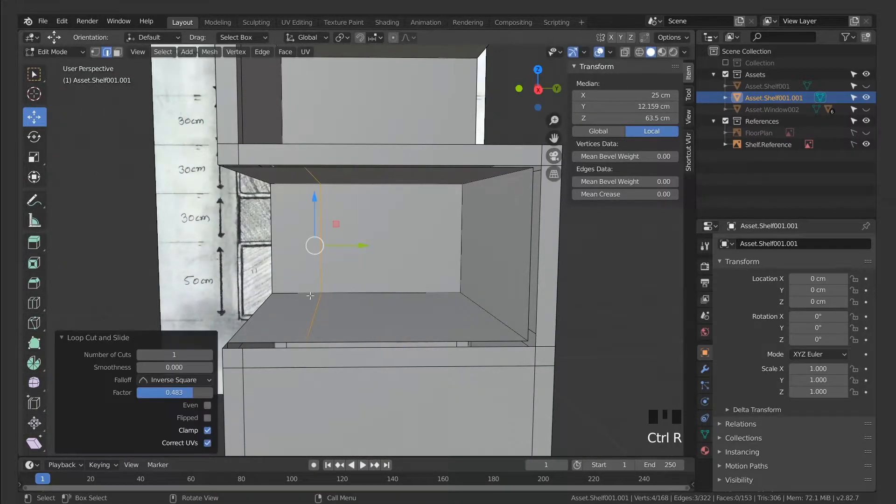
pyautogui.moveTo(652, 101); pyautogui.dragTo(636, 108)
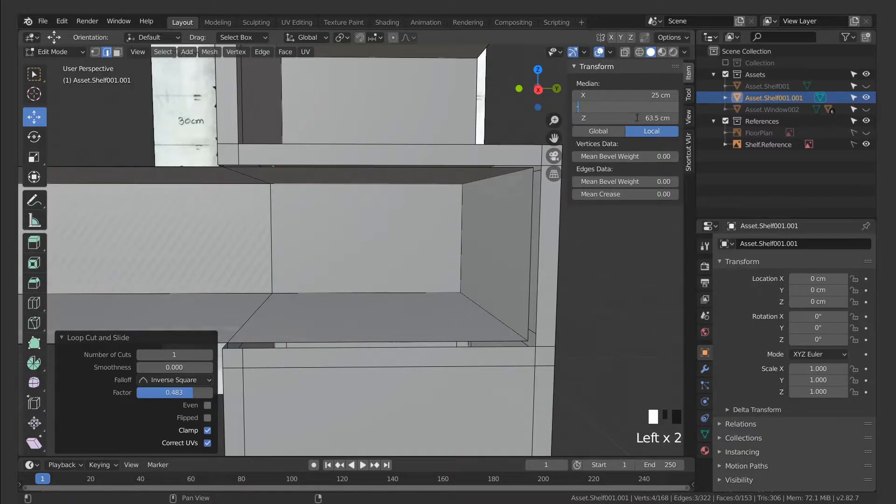
pyautogui.write('3')
pyautogui.press('Return')
# Add a loop cut in the middle compartment, adjust its Y position, and add another in the upper open compartment
pyautogui.keyDown('shift'); pyautogui.moveTo(401, 261); pyautogui.dragTo(395, 274, button='middle'); pyautogui.keyUp('shift')
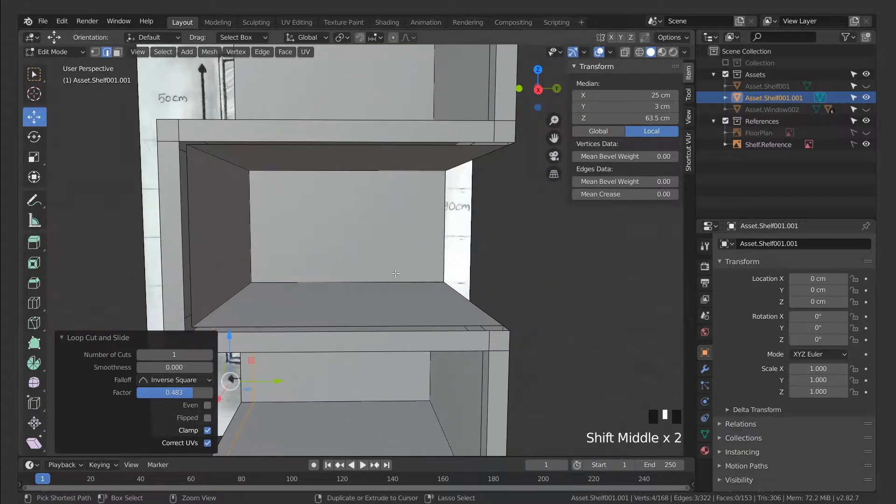
pyautogui.click(469, 257)
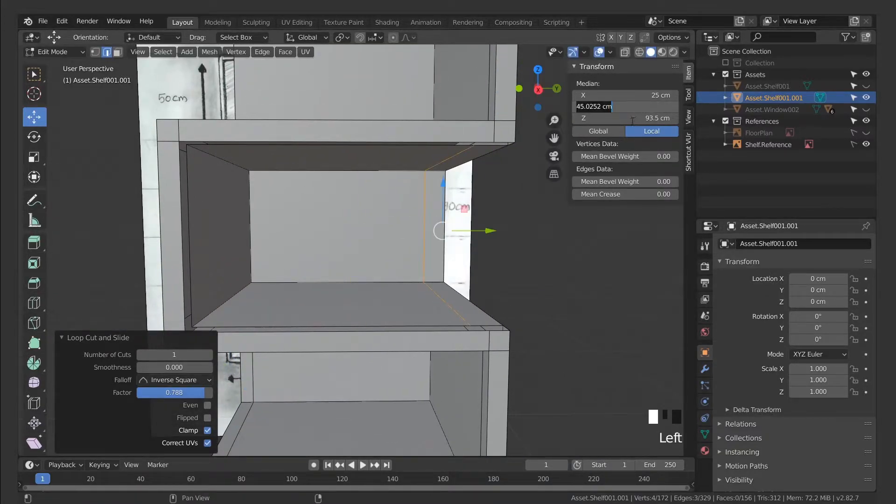
pyautogui.press('Return')
pyautogui.keyDown('shift'); pyautogui.moveTo(404, 296); pyautogui.dragTo(470, 384, button='middle'); pyautogui.keyUp('shift')
pyautogui.keyDown('shift'); pyautogui.moveTo(390, 172); pyautogui.dragTo(303, 254, button='middle'); pyautogui.keyUp('shift')
pyautogui.hotkey('ctrl', 'r')
pyautogui.click(380, 278)
# Select the open edges around the upper compartment's ceiling and fill the gaps in its front frame with faces
pyautogui.click(301, 274)
pyautogui.click(300, 254)
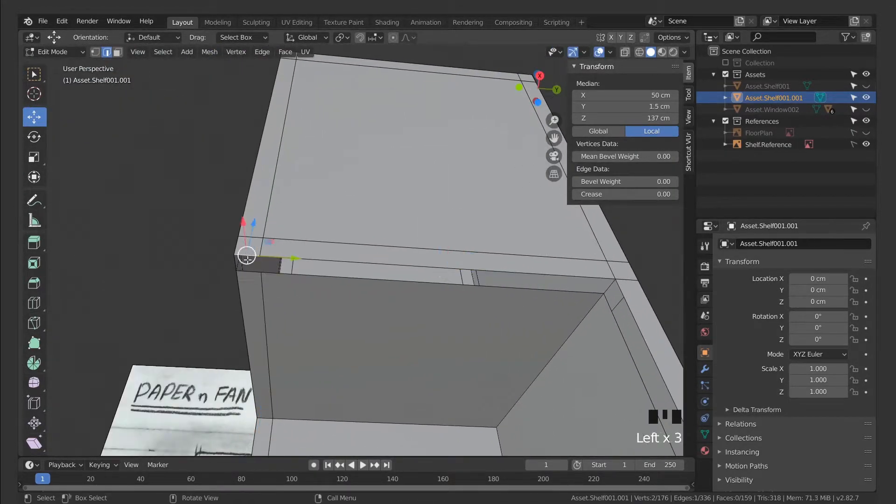
pyautogui.moveTo(579, 292); pyautogui.dragTo(519, 274, button='middle')
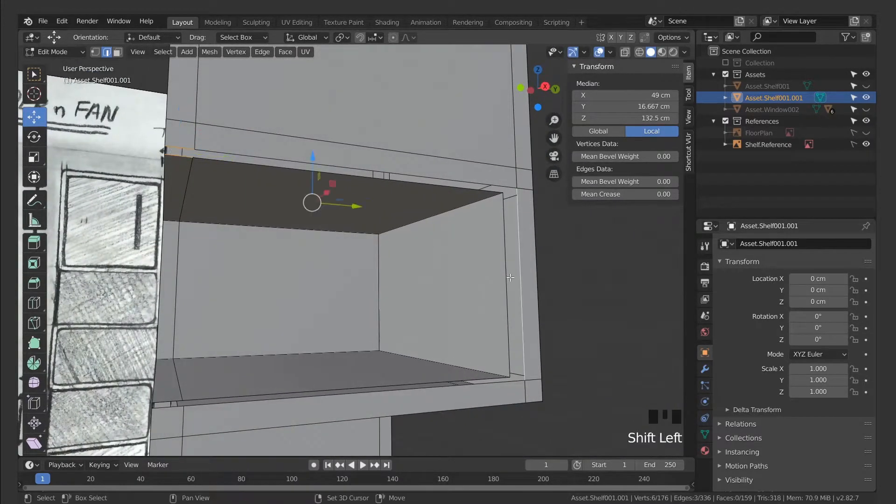
pyautogui.moveTo(472, 303)
pyautogui.mouseDown(button='middle')
pyautogui.moveTo(315, 294)
pyautogui.moveTo(304, 442)
pyautogui.moveTo(320, 239)
pyautogui.moveTo(473, 303)
pyautogui.moveTo(485, 368)
pyautogui.mouseUp(button='middle')
pyautogui.keyDown('shift'); pyautogui.click(485, 367); pyautogui.keyUp('shift')
pyautogui.keyDown('shift'); pyautogui.moveTo(506, 338); pyautogui.dragTo(242, 274, button='middle'); pyautogui.keyUp('shift')
pyautogui.keyDown('shift'); pyautogui.click(328, 274); pyautogui.keyUp('shift')
# Bridge the open edges along the upper compartment's side wall with new faces
pyautogui.hotkey('alt', 'a')
pyautogui.click(250, 221)
pyautogui.rightClick(243, 233)
pyautogui.click(226, 196)
pyautogui.click(486, 290)
pyautogui.keyDown('shift'); pyautogui.moveTo(485, 289); pyautogui.dragTo(327, 262, button='middle'); pyautogui.keyUp('shift')
pyautogui.moveTo(467, 271); pyautogui.dragTo(384, 251, button='middle')
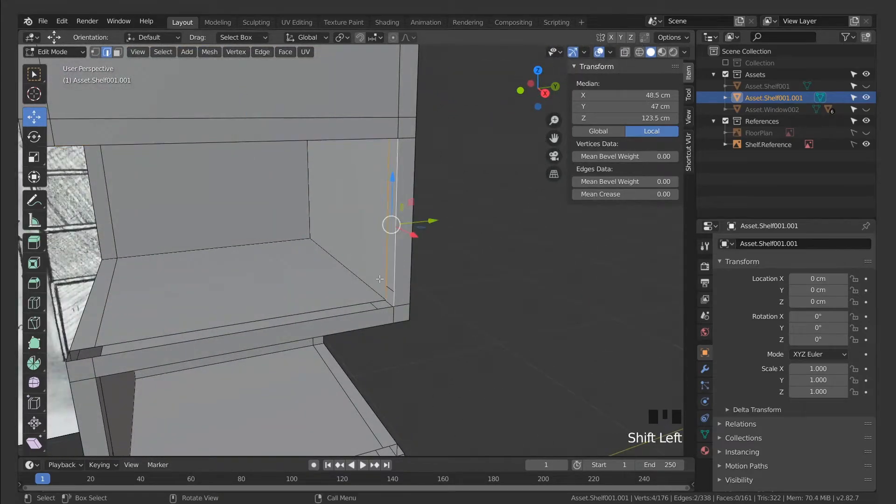
# Fill the gaps on both sides of the panel between the upper and middle compartments with faces
pyautogui.keyDown('shift'); pyautogui.moveTo(314, 317); pyautogui.dragTo(462, 269, button='middle'); pyautogui.keyUp('shift')
pyautogui.click(269, 293)
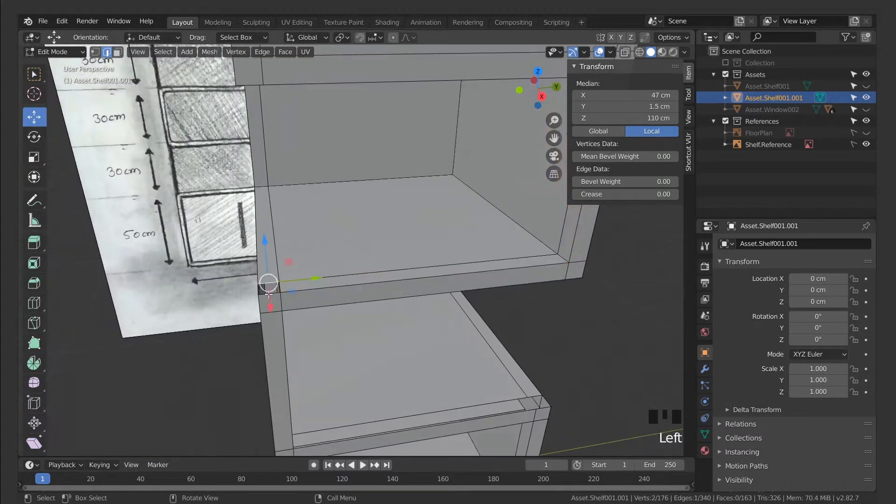
pyautogui.moveTo(291, 302); pyautogui.dragTo(480, 198, button='middle')
pyautogui.click(481, 199)
pyautogui.moveTo(133, 298); pyautogui.dragTo(320, 253, button='middle')
pyautogui.doubleClick(410, 153)
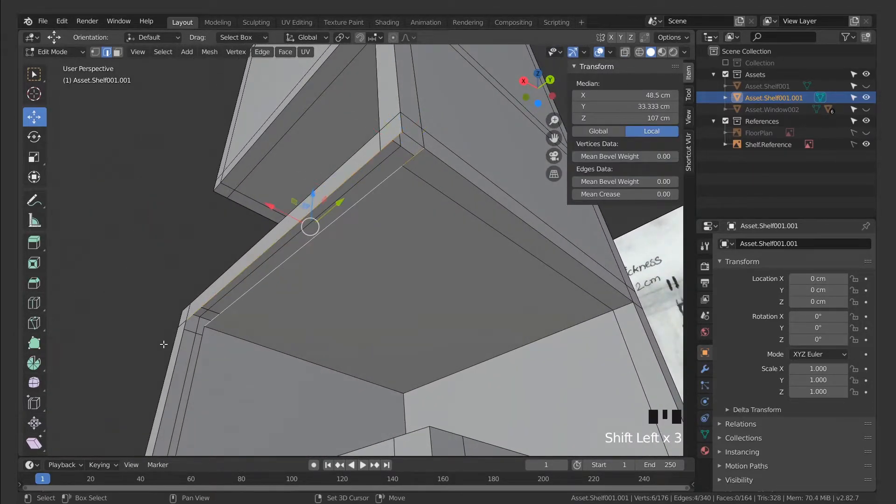
# Fill the remaining gaps around the panel between the middle and lower compartments and leave Edit Mode
pyautogui.keyDown('shift'); pyautogui.moveTo(336, 329); pyautogui.dragTo(316, 251, button='middle'); pyautogui.keyUp('shift')
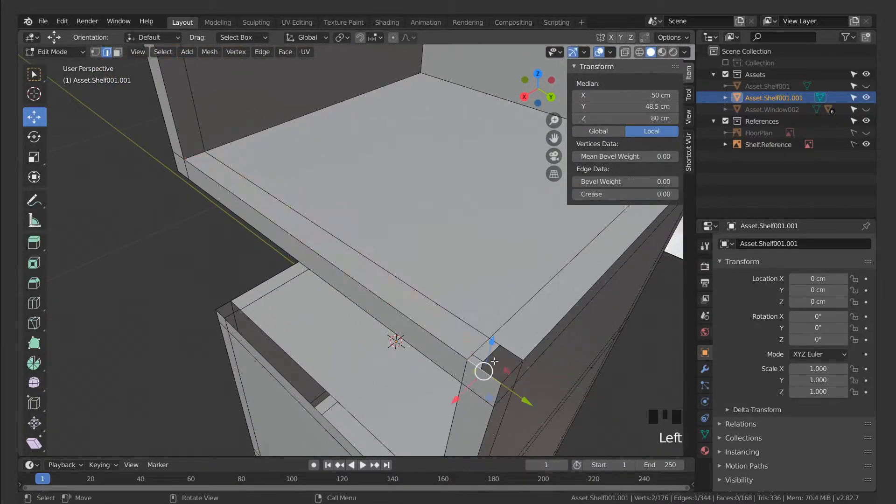
pyautogui.moveTo(501, 344); pyautogui.dragTo(335, 261, button='middle')
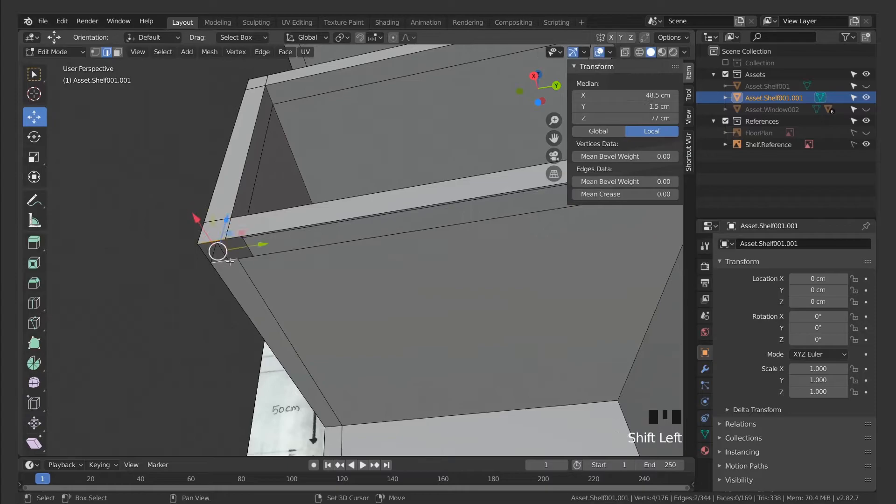
pyautogui.keyDown('shift'); pyautogui.click(329, 225); pyautogui.keyUp('shift')
pyautogui.moveTo(328, 226); pyautogui.dragTo(302, 210, button='middle')
pyautogui.moveTo(401, 239); pyautogui.dragTo(302, 281, button='middle')
pyautogui.moveTo(136, 317); pyautogui.dragTo(270, 287, button='middle')
pyautogui.click(444, 276)
pyautogui.keyDown('ctrl'); pyautogui.moveTo(444, 276); pyautogui.dragTo(389, 323, button='middle'); pyautogui.keyUp('ctrl')
pyautogui.click(420, 296)
pyautogui.press('Tab')
pyautogui.click(426, 320)
pyautogui.click(389, 324)
# Add a 5 cm cube and move it along X to about 64 cm, beside the shelf
pyautogui.hotkey('shift', 'a')
pyautogui.click(449, 219)
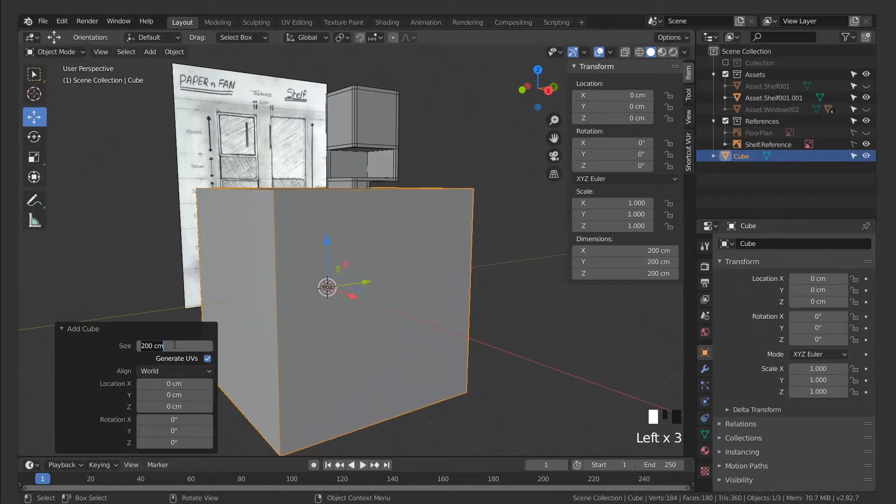
pyautogui.press('Return')
pyautogui.keyDown('ctrl'); pyautogui.moveTo(306, 308); pyautogui.dragTo(399, 315, button='middle'); pyautogui.keyUp('ctrl')
pyautogui.moveTo(422, 275); pyautogui.dragTo(573, 285)
pyautogui.keyDown('shift'); pyautogui.moveTo(574, 285); pyautogui.dragTo(419, 295, button='middle'); pyautogui.keyUp('shift')
# In wireframe view, reshape the cube into a 40 cm tall bar with its bottom vertices at Z 0 and its top at 40 cm
pyautogui.press('Tab')
pyautogui.hotkey('alt', 'z')
pyautogui.scroll(5, 383, 334)
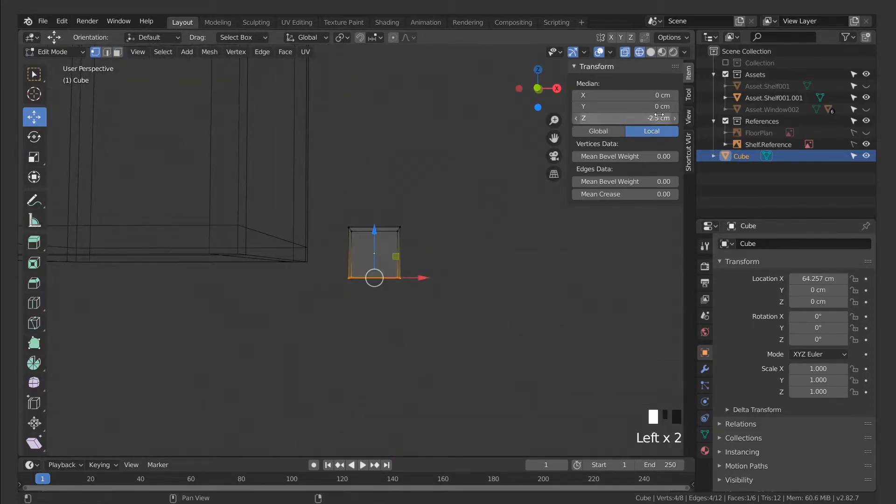
pyautogui.write('40')
pyautogui.press('Return')
pyautogui.keyDown('ctrl'); pyautogui.moveTo(419, 280); pyautogui.dragTo(372, 234, button='middle'); pyautogui.keyUp('ctrl')
pyautogui.click(464, 277)
pyautogui.click(400, 236)
pyautogui.click(408, 256)
pyautogui.press('Tab')
pyautogui.click(436, 296)
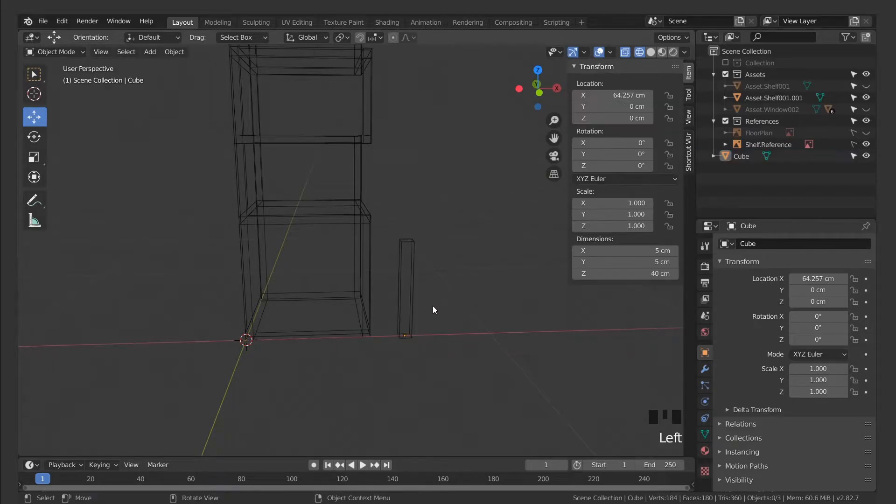
# Move the bar to X 0 cm and edit its vertices to reduce its X thickness to 2.5 cm
pyautogui.keyDown('shift'); pyautogui.moveTo(391, 287); pyautogui.dragTo(416, 294, button='middle'); pyautogui.keyUp('shift')
pyautogui.click(312, 231)
pyautogui.press('Tab')
pyautogui.moveTo(270, 194); pyautogui.dragTo(321, 330)
pyautogui.click(458, 224)
pyautogui.press('Tab')
pyautogui.click(334, 315)
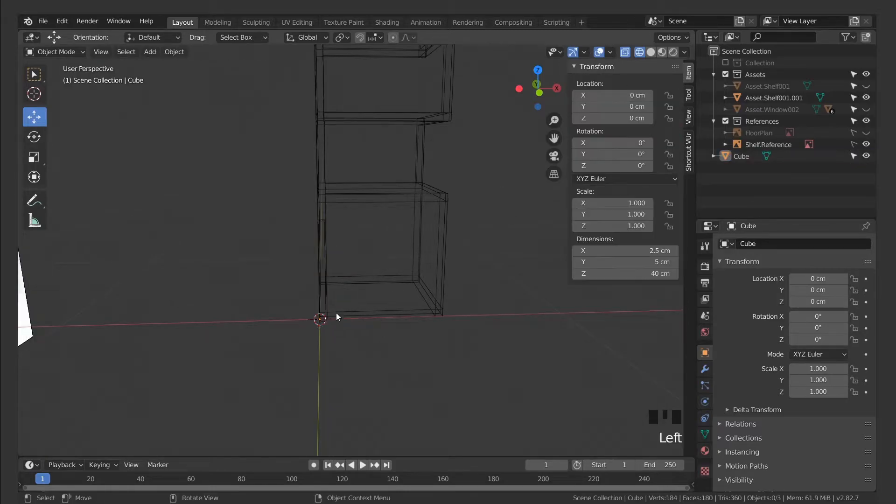
# Position the bar as a handle on the bottom cabinet's front at X 48 cm, Y 40 cm
pyautogui.click(392, 248)
pyautogui.moveTo(392, 248); pyautogui.dragTo(198, 304, button='middle')
pyautogui.click(208, 294)
pyautogui.click(221, 290)
pyautogui.moveTo(268, 274); pyautogui.dragTo(340, 254)
pyautogui.moveTo(314, 296); pyautogui.dragTo(373, 345)
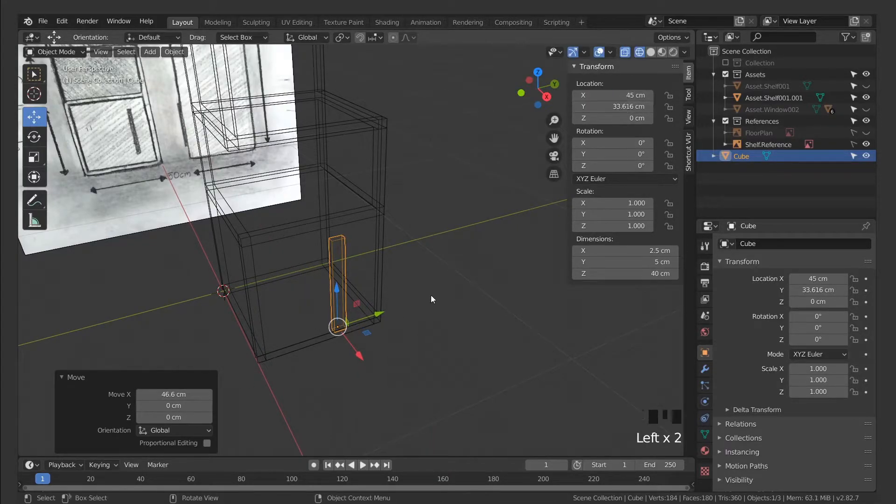
pyautogui.moveTo(437, 297); pyautogui.dragTo(432, 303, button='middle')
pyautogui.click(406, 294)
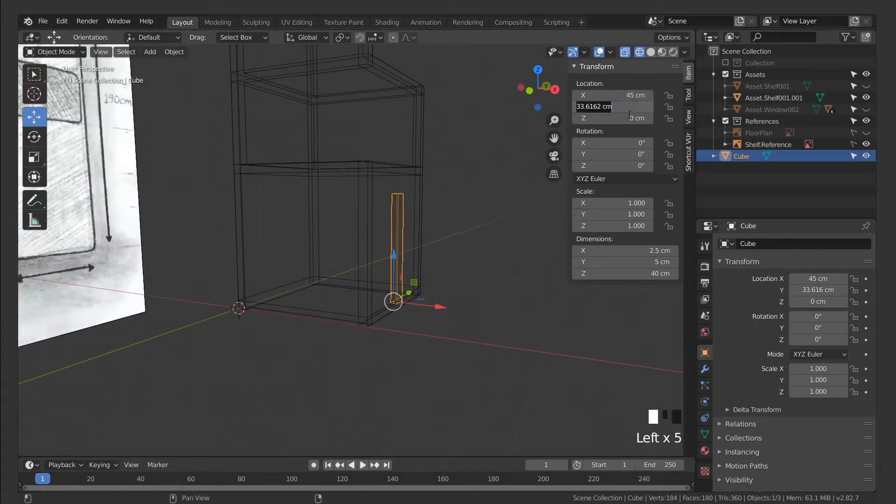
pyautogui.moveTo(478, 242); pyautogui.dragTo(410, 337, button='middle')
pyautogui.moveTo(411, 337); pyautogui.dragTo(424, 344)
pyautogui.moveTo(424, 343); pyautogui.dragTo(479, 311, button='middle')
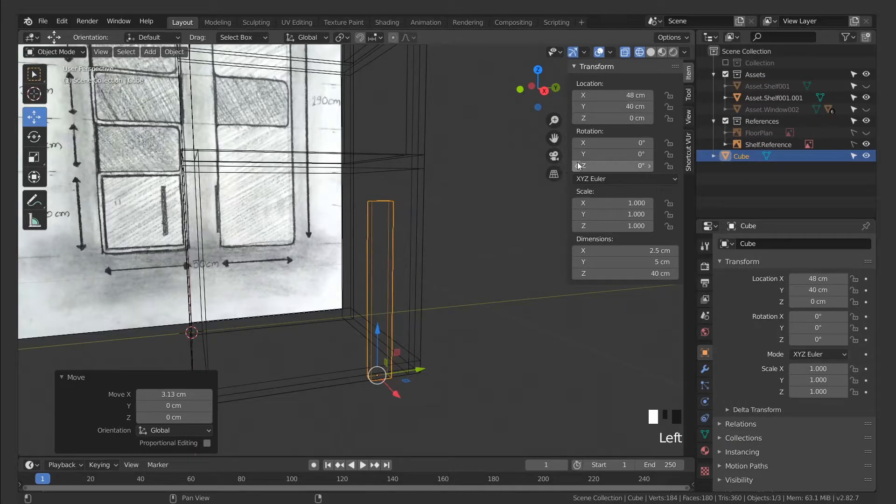
# Raise the handle to Z 5 cm and switch the viewport to solid shading
pyautogui.click(525, 267)
pyautogui.moveTo(525, 267)
pyautogui.mouseDown(button='middle')
pyautogui.moveTo(389, 275)
pyautogui.moveTo(497, 271)
pyautogui.moveTo(399, 281)
pyautogui.moveTo(492, 270)
pyautogui.moveTo(457, 277)
pyautogui.moveTo(459, 247)
pyautogui.mouseUp(button='middle')
pyautogui.press('Tab')
pyautogui.press('Tab')
pyautogui.press('z')
pyautogui.click(561, 272)
pyautogui.moveTo(459, 256)
pyautogui.mouseDown(button='middle')
pyautogui.moveTo(482, 273)
pyautogui.moveTo(497, 262)
pyautogui.moveTo(430, 289)
pyautogui.mouseUp(button='middle')
pyautogui.click(434, 266)
pyautogui.moveTo(430, 289)
pyautogui.keyDown('ctrl'); pyautogui.mouseDown(button='middle')
pyautogui.moveTo(430, 277)
pyautogui.moveTo(396, 266)
pyautogui.moveTo(437, 322)
pyautogui.mouseUp(button='middle'); pyautogui.keyUp('ctrl')
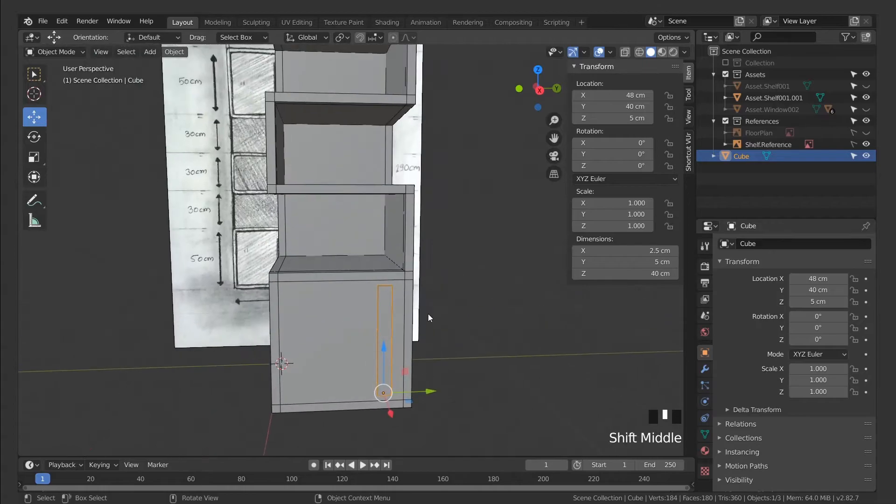
# Duplicate the handle and place the copy on the top cabinet at Z 145 cm
pyautogui.keyDown('shift'); pyautogui.moveTo(467, 283); pyautogui.dragTo(467, 289, button='middle'); pyautogui.keyUp('shift')
pyautogui.hotkey('shift', 'd')
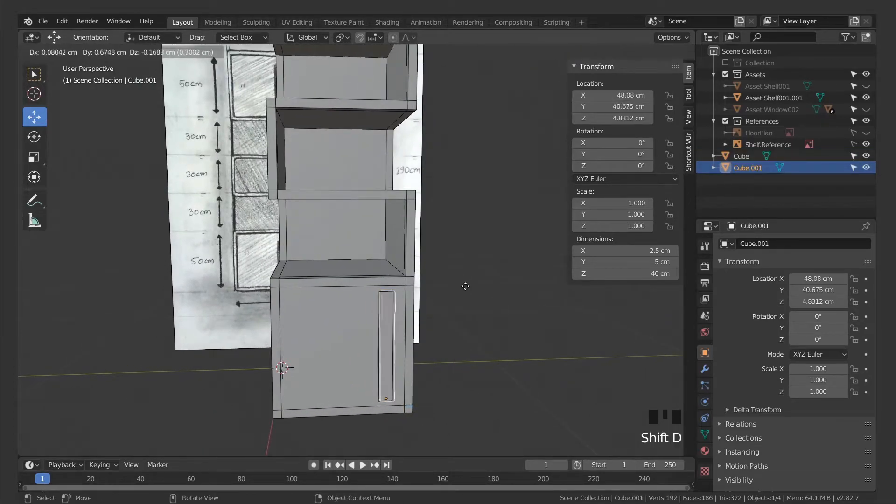
pyautogui.rightClick(463, 285)
pyautogui.moveTo(384, 349); pyautogui.dragTo(399, 122)
pyautogui.keyDown('alt'); pyautogui.middleClick(477, 321); pyautogui.keyUp('alt')
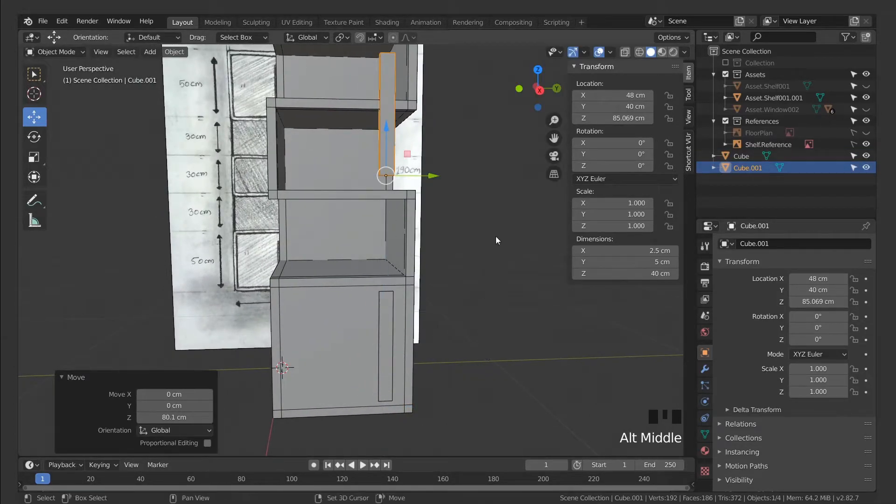
pyautogui.keyDown('shift'); pyautogui.moveTo(495, 240); pyautogui.dragTo(400, 317, button='middle'); pyautogui.keyUp('shift')
pyautogui.moveTo(399, 317); pyautogui.dragTo(399, 136)
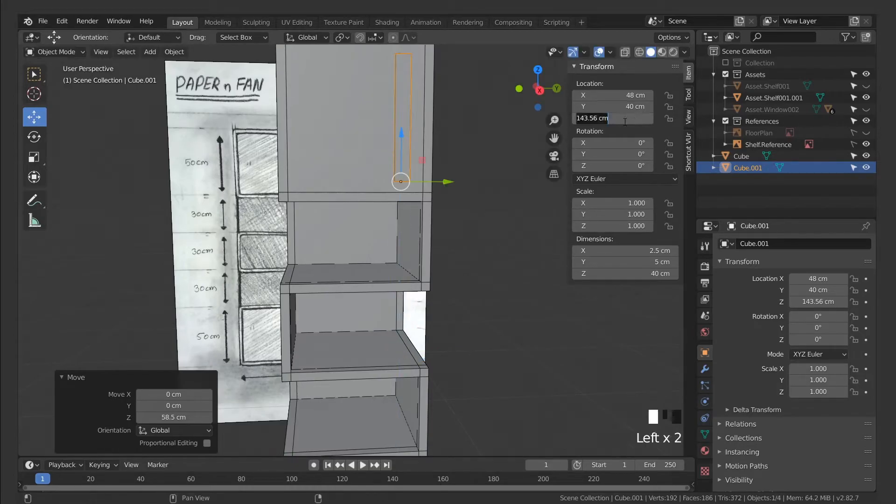
pyautogui.click(467, 234)
pyautogui.keyDown('shift'); pyautogui.moveTo(466, 233); pyautogui.dragTo(448, 262, button='middle'); pyautogui.keyUp('shift')
# Try to join the shelf and both handles with the upper handle as the active object
pyautogui.click(471, 258)
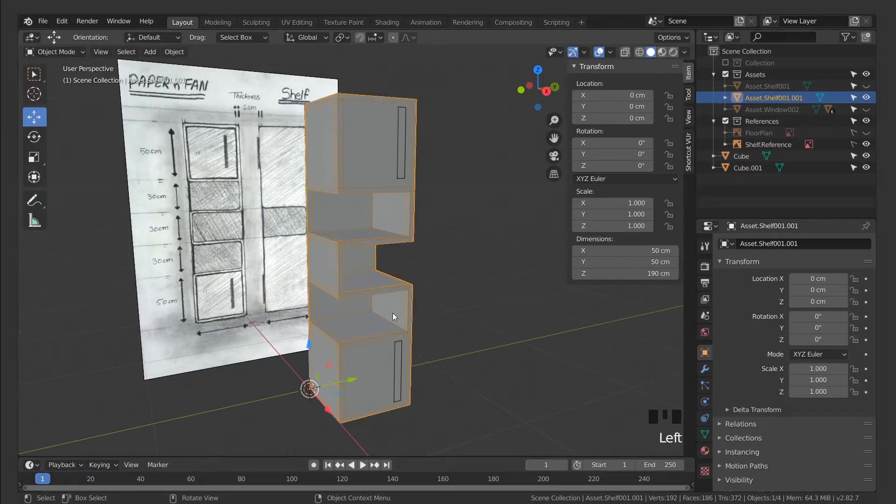
pyautogui.keyDown('shift'); pyautogui.click(400, 354); pyautogui.keyUp('shift')
pyautogui.keyDown('shift'); pyautogui.click(413, 186); pyautogui.keyUp('shift')
pyautogui.hotkey('ctrl', 'j')
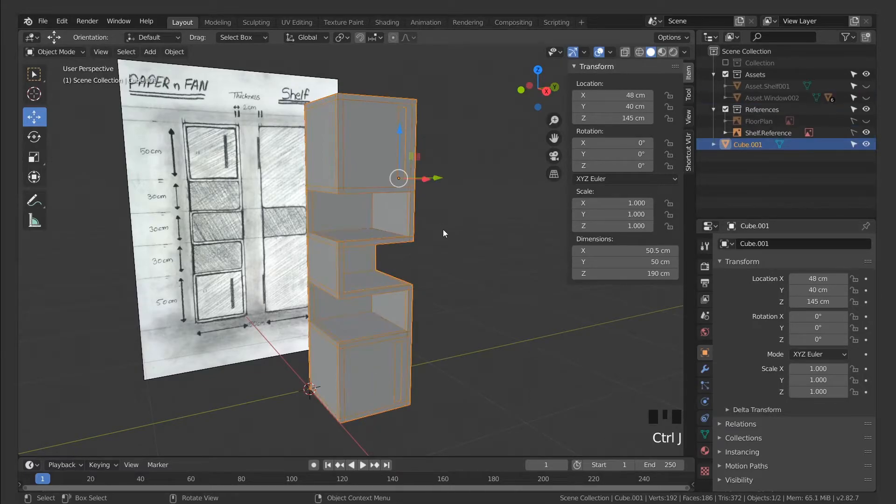
pyautogui.click(473, 244)
pyautogui.hotkey('ctrl', 'z')
pyautogui.hotkey('ctrl', 'z')
# Select both handles and the shelf last, and join them into the shelf object
pyautogui.click(459, 216)
pyautogui.click(399, 166)
pyautogui.keyDown('shift'); pyautogui.click(399, 354); pyautogui.keyUp('shift')
pyautogui.keyDown('shift'); pyautogui.click(373, 354); pyautogui.keyUp('shift')
pyautogui.click(422, 303)
pyautogui.click(351, 372)
pyautogui.press('Tab')
pyautogui.hotkey('ctrl', 'z')
pyautogui.click(487, 339)
pyautogui.click(383, 294)
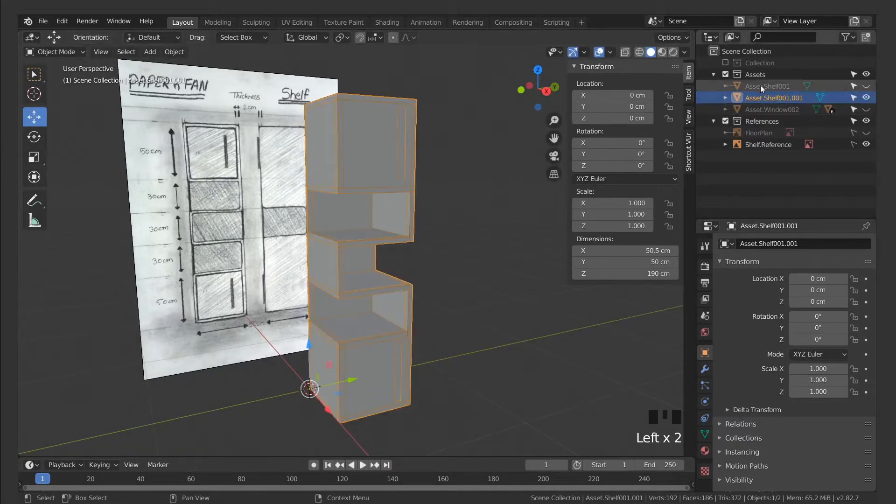
# Rename the joined shelf object to Asset.Shelf002 and open its modifier settings
pyautogui.doubleClick(774, 97)
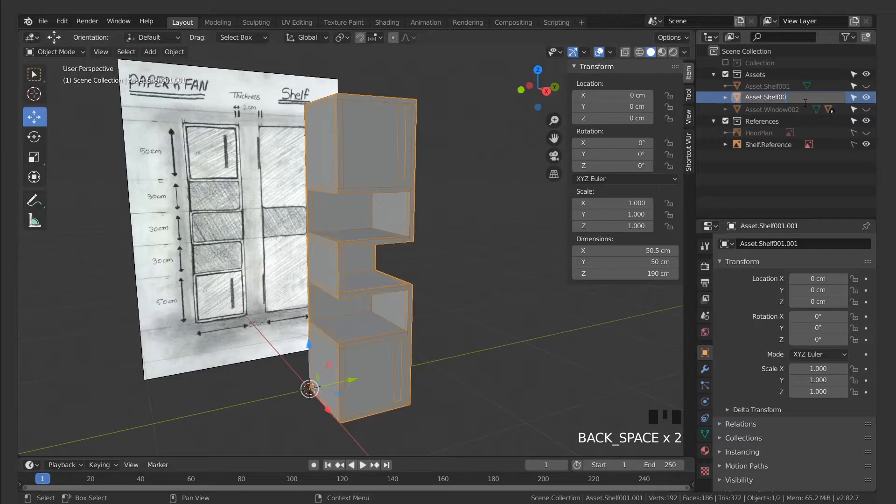
pyautogui.click(767, 86)
pyautogui.moveTo(467, 275); pyautogui.dragTo(442, 290, button='middle')
pyautogui.click(369, 263)
pyautogui.click(704, 369)
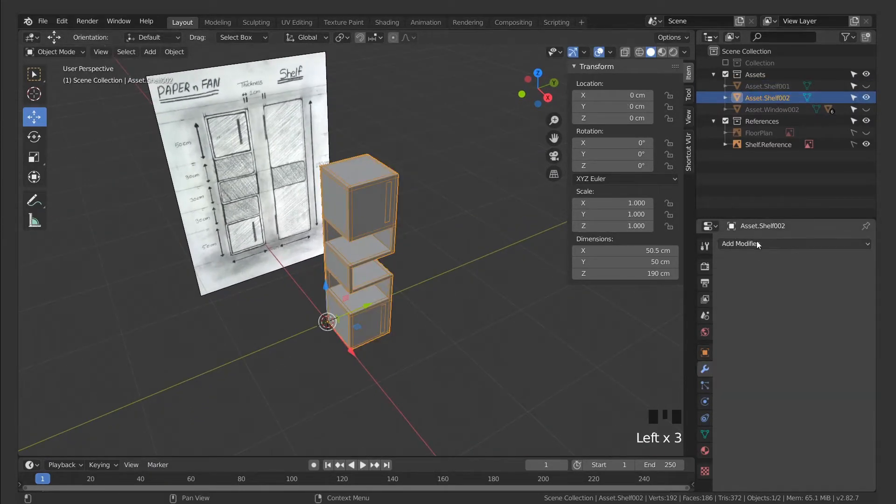
pyautogui.click(756, 242)
pyautogui.click(632, 358)
pyautogui.moveTo(388, 306); pyautogui.dragTo(531, 309, button='middle')
pyautogui.click(726, 320)
pyautogui.click(726, 307)
pyautogui.click(777, 307)
pyautogui.click(774, 319)
pyautogui.click(726, 332)
pyautogui.click(726, 332)
pyautogui.click(726, 307)
pyautogui.click(725, 320)
pyautogui.moveTo(459, 293); pyautogui.dragTo(503, 286, button='middle')
pyautogui.click(726, 320)
pyautogui.click(726, 308)
pyautogui.moveTo(642, 292); pyautogui.dragTo(421, 281, button='middle')
pyautogui.click(726, 307)
pyautogui.click(726, 320)
pyautogui.moveTo(397, 314); pyautogui.dragTo(474, 305, button='middle')
pyautogui.click(755, 278)
pyautogui.click(458, 301)
pyautogui.click(349, 322)
pyautogui.moveTo(432, 282); pyautogui.dragTo(408, 278, button='middle')
pyautogui.hotkey('ctrl', 'z')
pyautogui.hotkey('ctrl', 'z')
pyautogui.hotkey('ctrl', 'z')
pyautogui.hotkey('ctrl', 'z')
pyautogui.click(440, 267)
pyautogui.click(353, 254)
pyautogui.click(864, 261)
pyautogui.keyDown('ctrl'); pyautogui.moveTo(408, 284); pyautogui.dragTo(349, 165, button='middle'); pyautogui.keyUp('ctrl')
pyautogui.click(459, 275)
pyautogui.click(396, 280)
pyautogui.hotkey('ctrl', 'z')
# Narrow both door handles on Asset.Shelf002 by moving the vertices of their outer long edges inward along Y
pyautogui.click(349, 164)
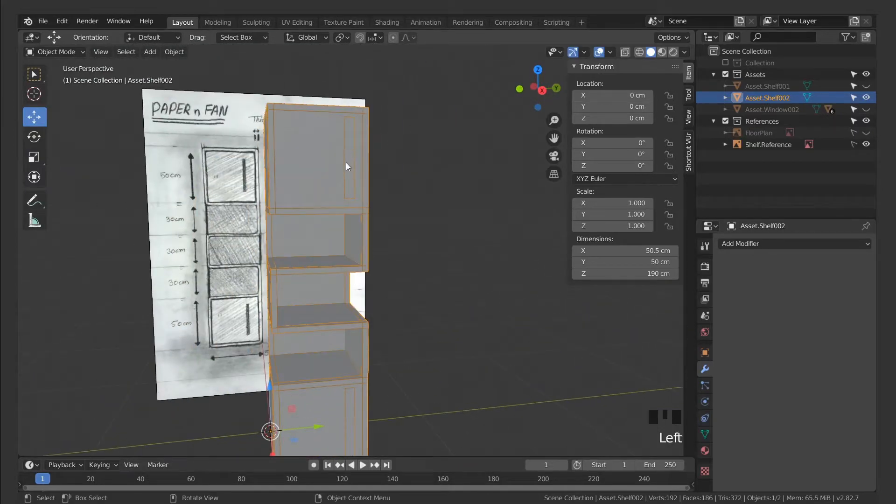
pyautogui.press('Tab')
pyautogui.press('z')
pyautogui.click(252, 194)
pyautogui.moveTo(410, 209); pyautogui.dragTo(401, 219, button='middle')
pyautogui.moveTo(401, 220)
pyautogui.keyDown('ctrl'); pyautogui.mouseDown(button='middle')
pyautogui.moveTo(399, 211)
pyautogui.moveTo(389, 217)
pyautogui.mouseUp(button='middle'); pyautogui.keyUp('ctrl')
pyautogui.moveTo(404, 312); pyautogui.dragTo(407, 350)
pyautogui.moveTo(411, 347); pyautogui.dragTo(368, 317, button='middle')
pyautogui.keyDown('ctrl'); pyautogui.moveTo(490, 154); pyautogui.dragTo(362, 374); pyautogui.keyUp('ctrl')
pyautogui.moveTo(364, 371); pyautogui.dragTo(406, 357, button='middle')
pyautogui.keyDown('shift'); pyautogui.moveTo(411, 346); pyautogui.dragTo(443, 77, button='middle'); pyautogui.keyUp('shift')
pyautogui.keyDown('shift'); pyautogui.moveTo(398, 289); pyautogui.dragTo(386, 268, button='middle'); pyautogui.keyUp('shift')
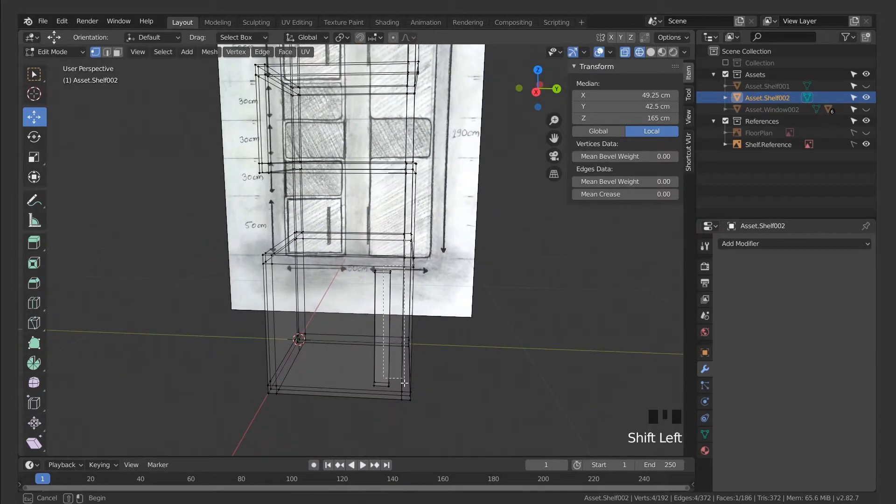
pyautogui.keyDown('shift'); pyautogui.moveTo(410, 299); pyautogui.dragTo(657, 114, button='middle'); pyautogui.keyUp('shift')
pyautogui.moveTo(407, 360); pyautogui.dragTo(401, 360)
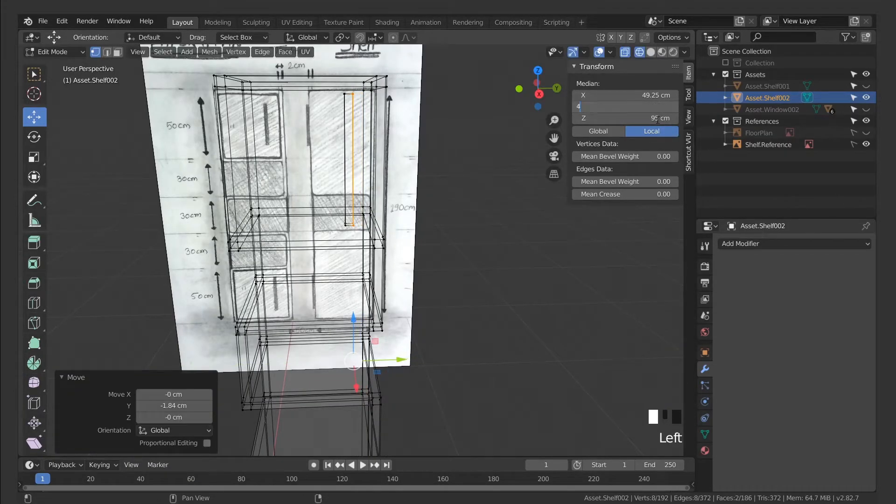
# Return to Object Mode with solid shading and save the file
pyautogui.press('Tab')
pyautogui.moveTo(466, 246)
pyautogui.mouseDown(button='middle')
pyautogui.moveTo(390, 304)
pyautogui.moveTo(463, 268)
pyautogui.moveTo(449, 273)
pyautogui.moveTo(449, 264)
pyautogui.moveTo(428, 261)
pyautogui.moveTo(444, 252)
pyautogui.mouseUp(button='middle')
pyautogui.hotkey('shift', 'z')
pyautogui.hotkey('ctrl', 's')
# Duplicate Asset.Shelf002 in place and mirror the copy by setting its Y scale to -1
pyautogui.click(362, 246)
pyautogui.hotkey('shift', 'd')
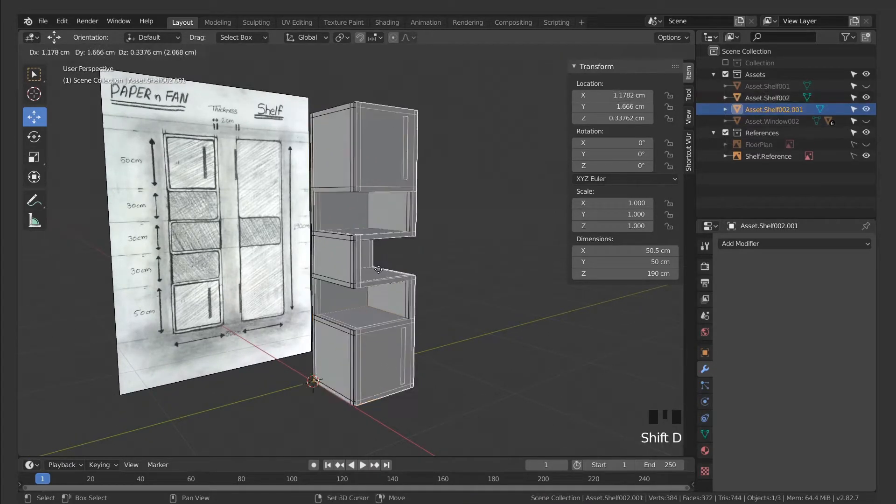
pyautogui.rightClick(377, 269)
pyautogui.click(704, 352)
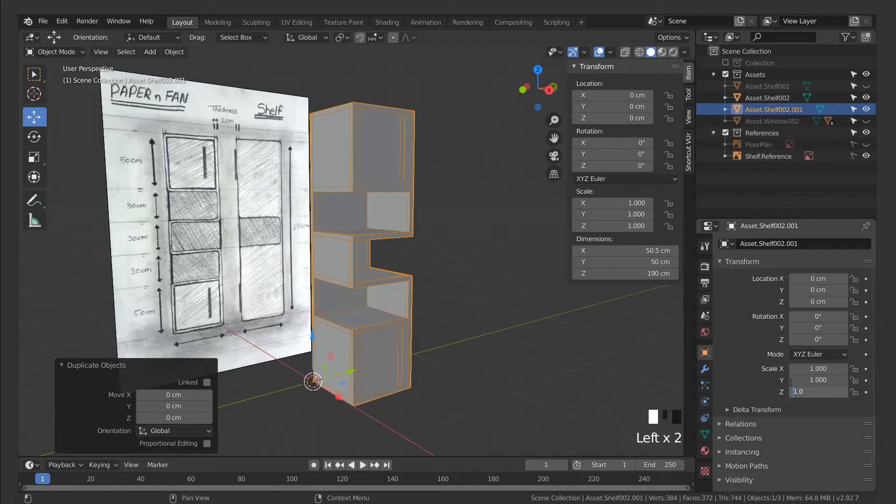
pyautogui.write('-')
pyautogui.click(514, 337)
pyautogui.keyDown('ctrl'); pyautogui.moveTo(514, 336); pyautogui.dragTo(349, 256, button='middle'); pyautogui.keyUp('ctrl')
pyautogui.click(348, 255)
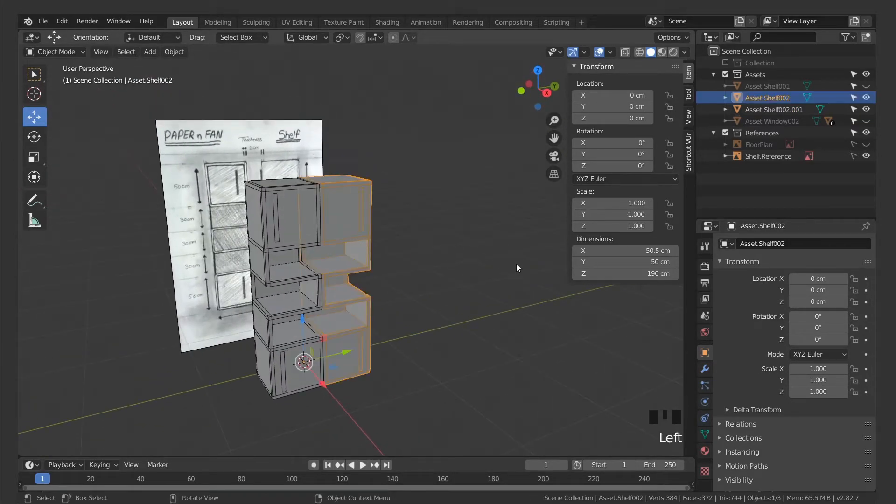
# Make Asset.Shelf001 visible and include the collection that holds the proxy objects
pyautogui.click(762, 88)
pyautogui.click(866, 86)
pyautogui.keyDown('shift'); pyautogui.moveTo(481, 258); pyautogui.dragTo(438, 286, button='middle'); pyautogui.keyUp('shift')
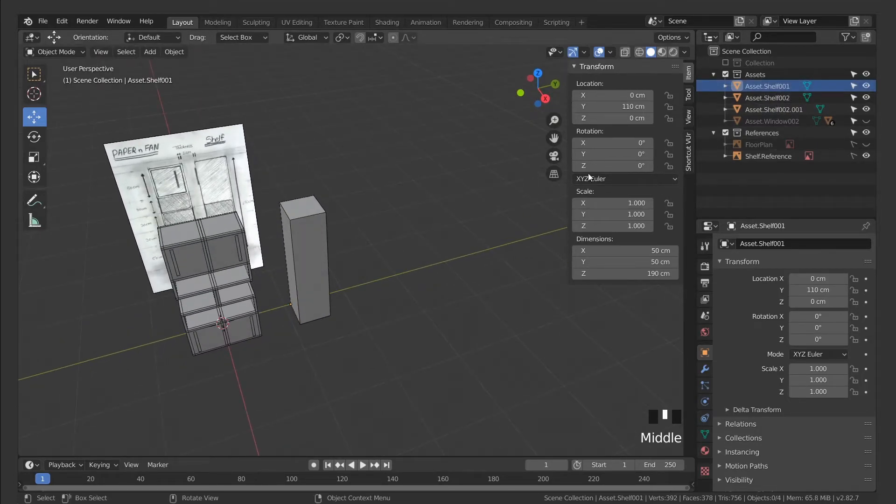
pyautogui.click(725, 63)
pyautogui.click(713, 63)
pyautogui.click(713, 63)
# Duplicate Proxy.Shelf002 in place into the Assets collection and exclude the proxy collection from the view layer
pyautogui.click(783, 133)
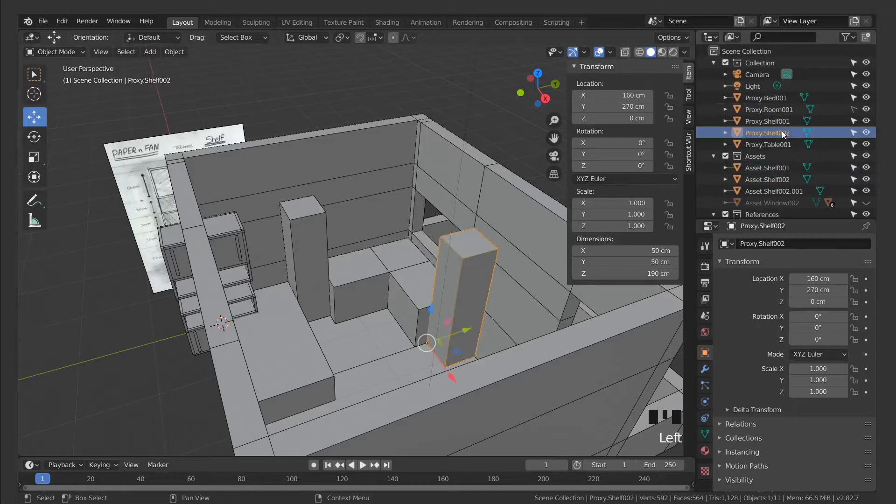
pyautogui.hotkey('shift', 'd')
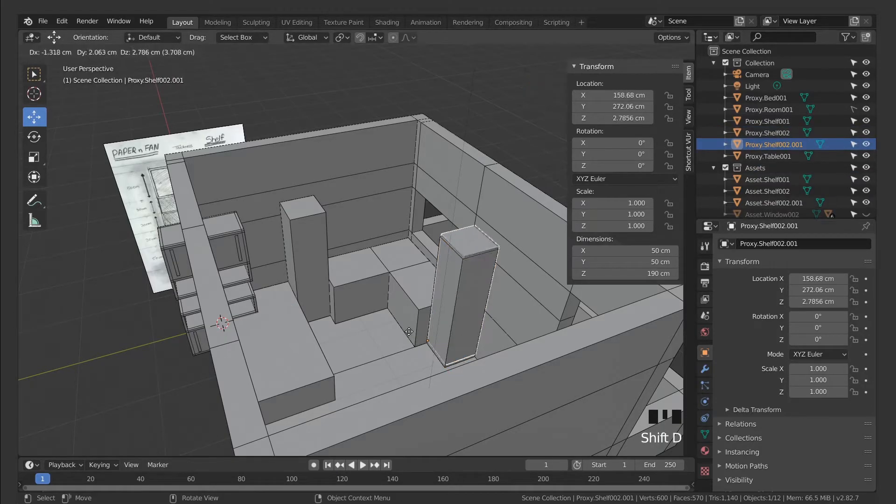
pyautogui.press('Escape')
pyautogui.moveTo(763, 142); pyautogui.dragTo(758, 167)
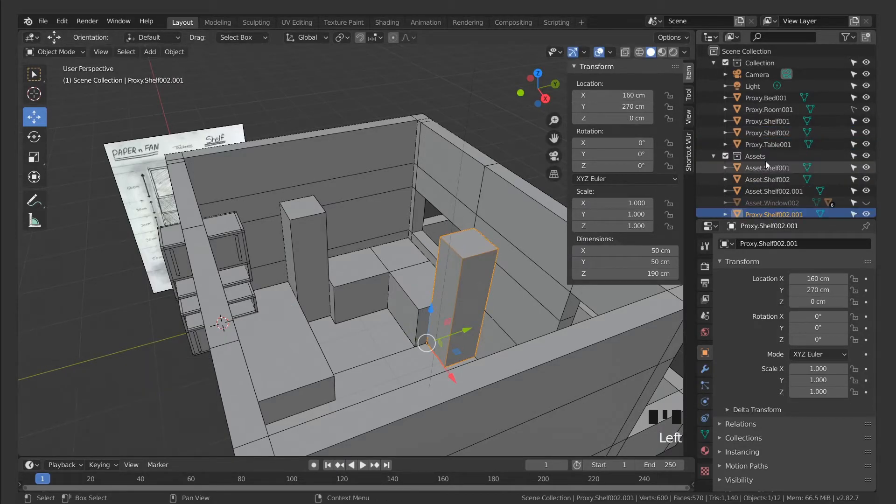
pyautogui.click(725, 63)
# Move the detailed Asset.Shelf002 onto the nearby plain block by setting its Y location to 110 cm
pyautogui.keyDown('shift'); pyautogui.moveTo(373, 279); pyautogui.dragTo(411, 262, button='middle'); pyautogui.keyUp('shift')
pyautogui.click(348, 220)
pyautogui.click(297, 270)
pyautogui.click(639, 103)
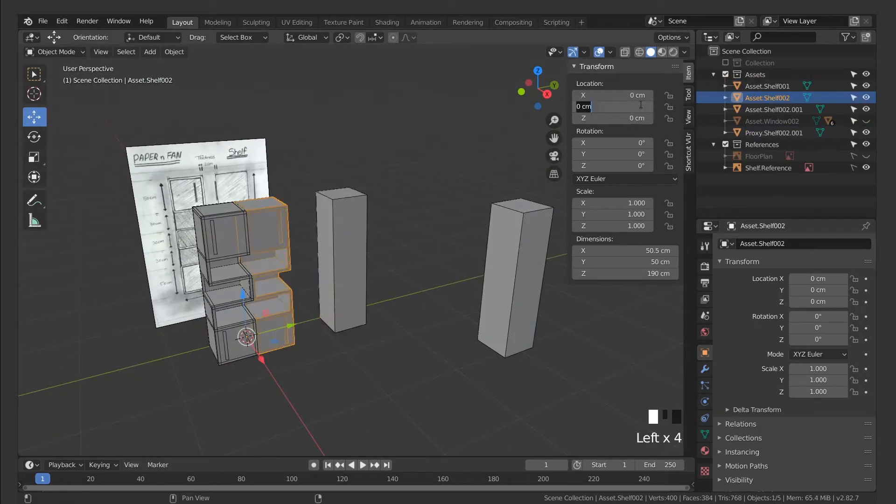
pyautogui.write('11')
pyautogui.press('Return')
# Delete the plain block Asset.Shelf001 and rename the detailed shelf standing in its place to Asset.Shelf001
pyautogui.moveTo(412, 268); pyautogui.dragTo(362, 267, button='middle')
pyautogui.click(362, 267)
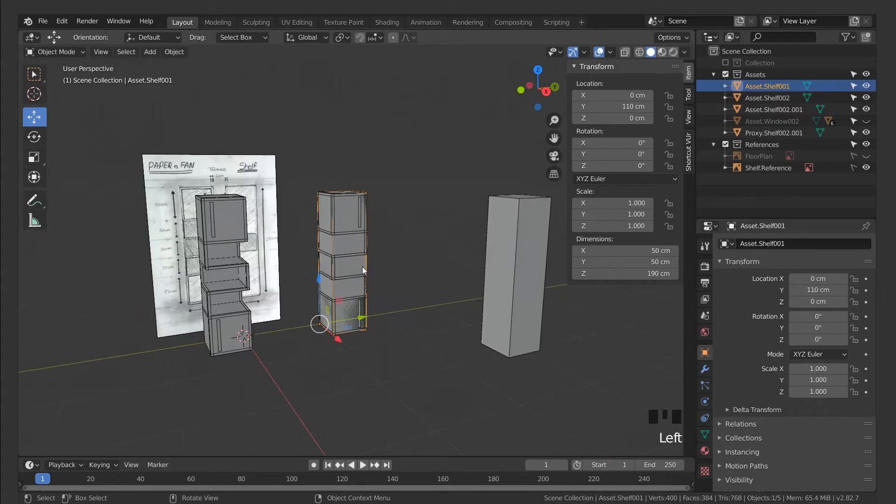
pyautogui.press('Delete')
pyautogui.click(794, 86)
pyautogui.doubleClick(794, 86)
pyautogui.write('1')
pyautogui.press('Return')
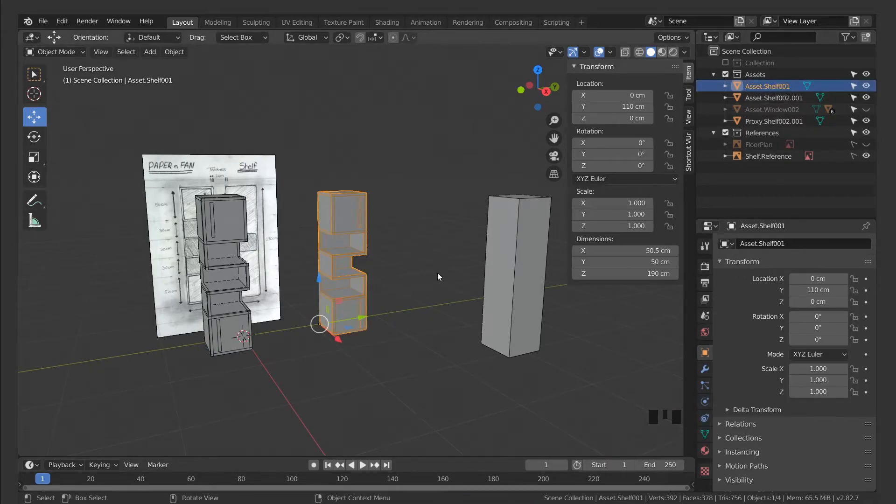
# Move the mirrored shelf to the proxy copy's location at X 160 cm and Y 270 cm
pyautogui.click(525, 237)
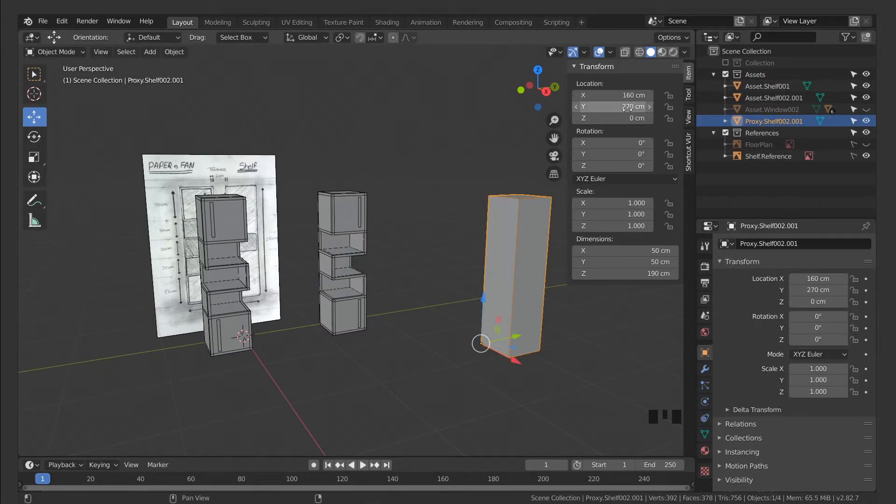
pyautogui.click(420, 275)
pyautogui.click(228, 275)
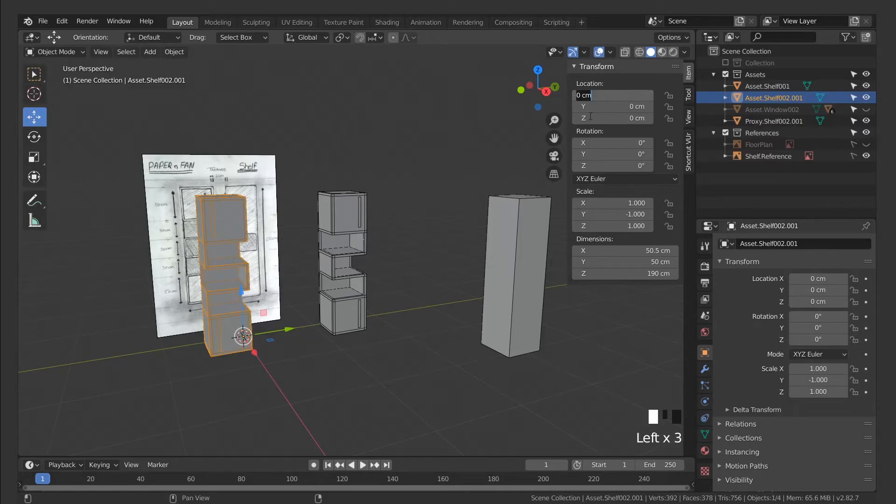
pyautogui.write('160')
pyautogui.press('Return')
pyautogui.click(608, 111)
pyautogui.write('27')
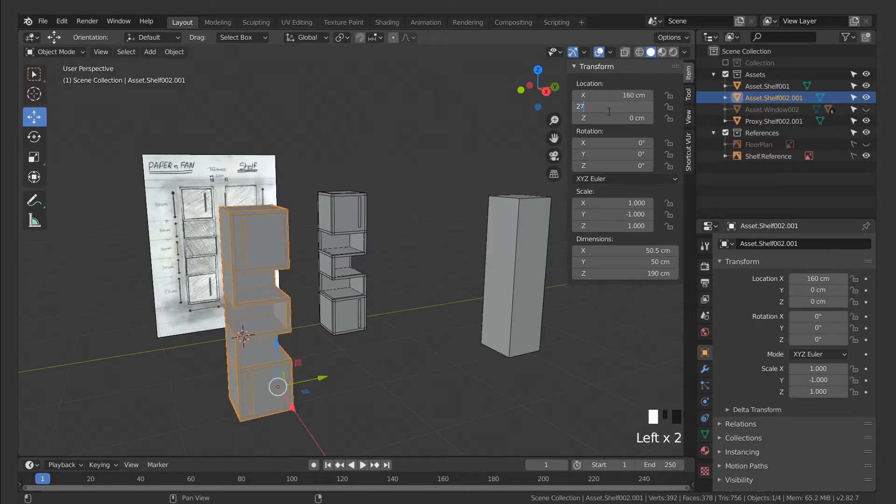
pyautogui.write('0')
pyautogui.press('Return')
pyautogui.moveTo(454, 241); pyautogui.dragTo(434, 294, button='middle')
pyautogui.keyDown('ctrl'); pyautogui.moveTo(434, 294); pyautogui.dragTo(355, 224, button='middle'); pyautogui.keyUp('ctrl')
pyautogui.moveTo(384, 340); pyautogui.dragTo(416, 336, button='middle')
pyautogui.click(290, 315)
pyautogui.click(416, 335)
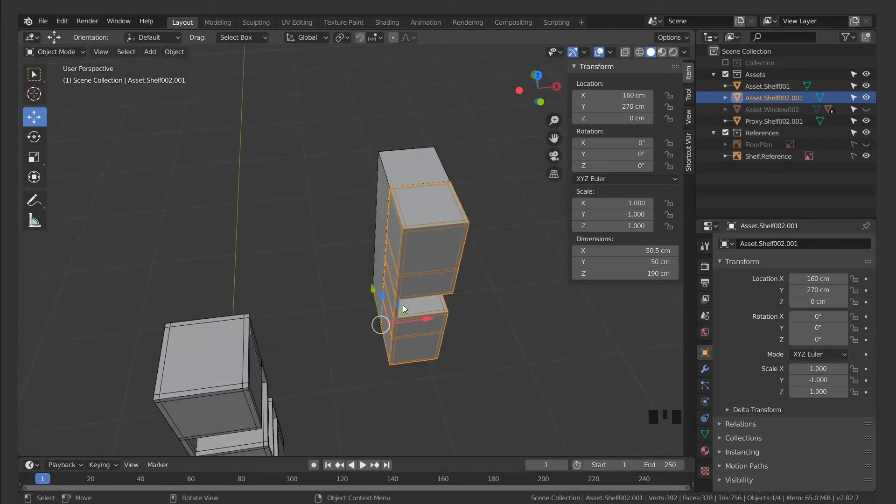
pyautogui.press('r')
pyautogui.press('z')
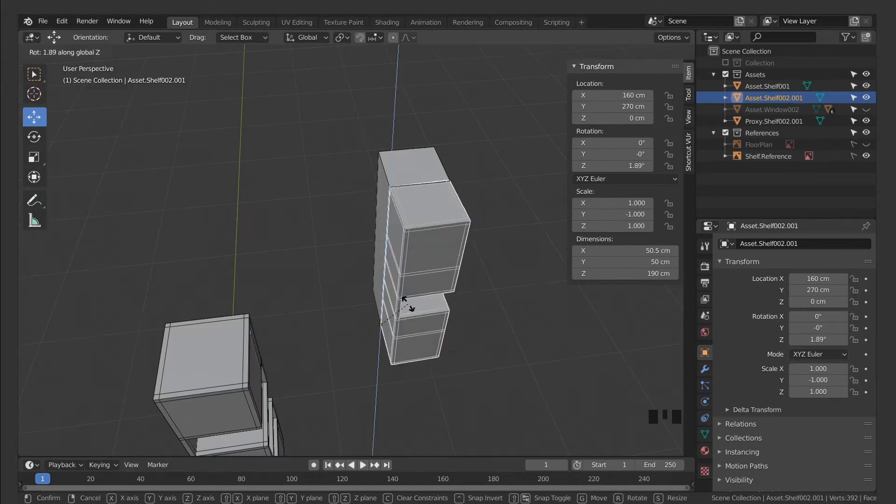
pyautogui.rightClick(468, 271)
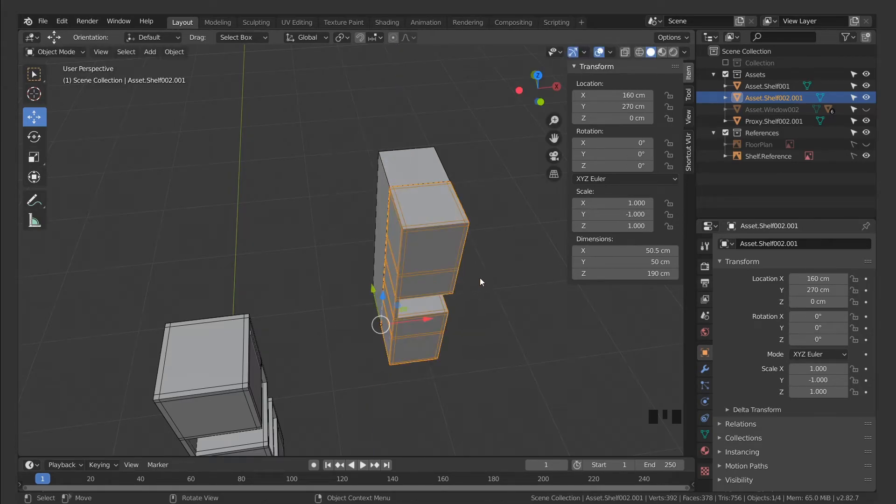
pyautogui.hotkey('ctrl', 'z')
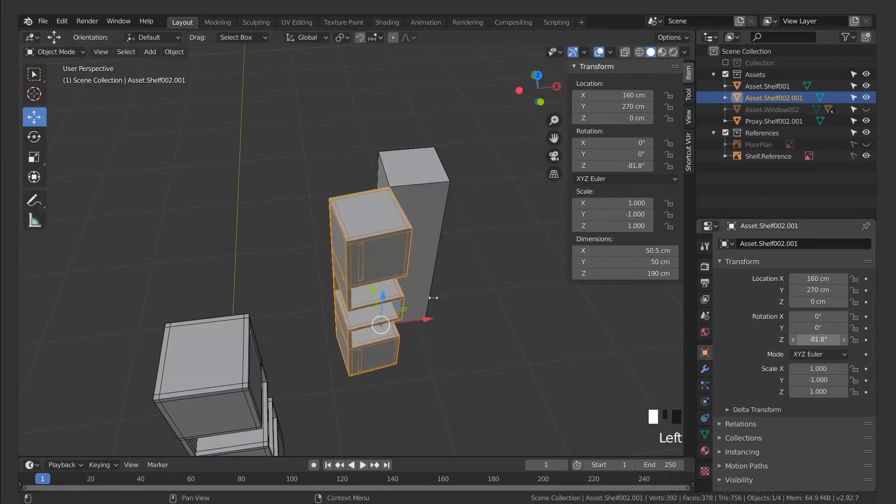
# Set the mirrored shelf's Z rotation to -90°
pyautogui.moveTo(462, 329); pyautogui.dragTo(410, 328, button='middle')
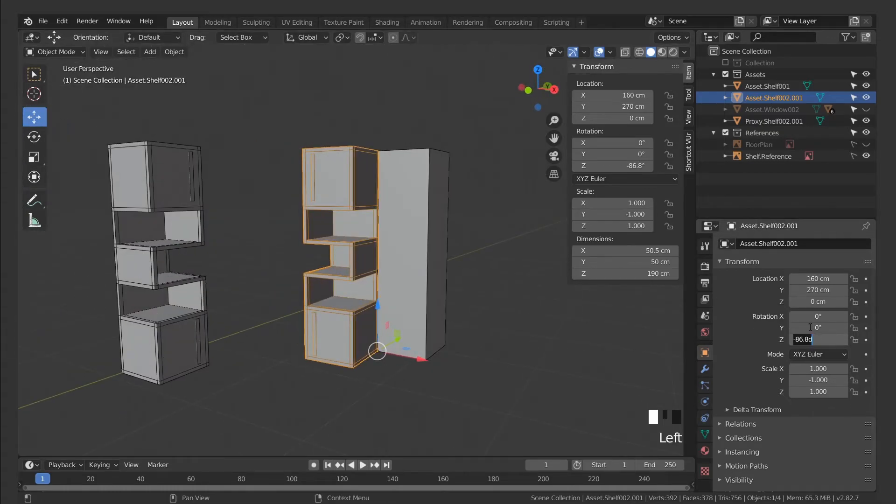
pyautogui.write('-90')
pyautogui.press('Return')
# Set the origin of the proxy shelf copy to its geometry
pyautogui.moveTo(475, 346); pyautogui.dragTo(431, 223, button='middle')
pyautogui.click(431, 223)
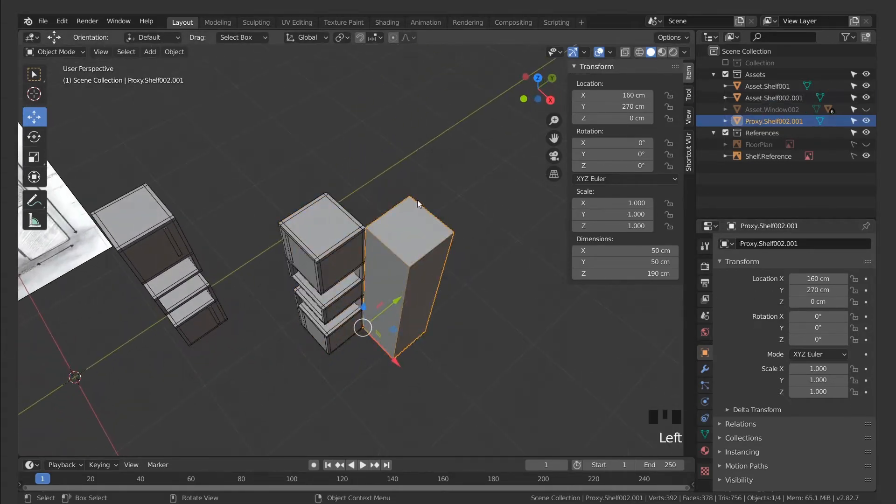
pyautogui.moveTo(428, 275); pyautogui.dragTo(432, 274, button='middle')
pyautogui.click(174, 52)
pyautogui.moveTo(200, 74)
pyautogui.click(329, 87)
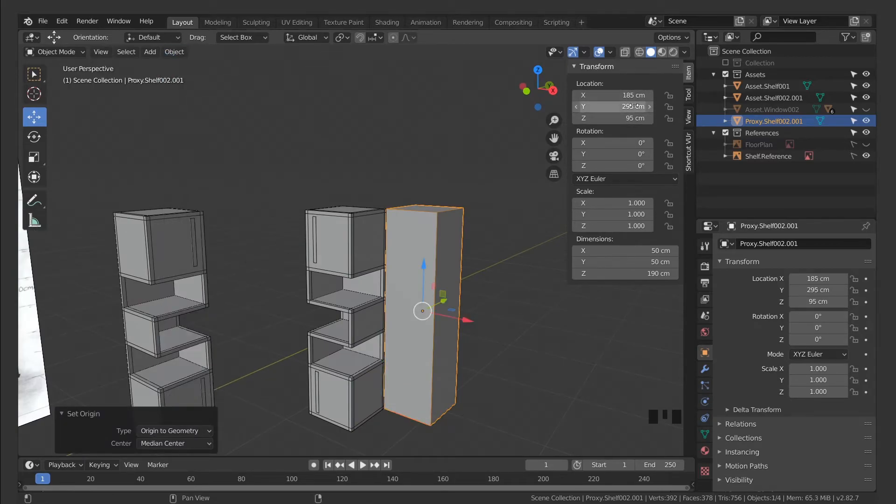
# Set the origin of the mirrored detailed shelf to its geometry
pyautogui.click(439, 238)
pyautogui.click(162, 51)
pyautogui.moveTo(200, 75)
pyautogui.click(326, 88)
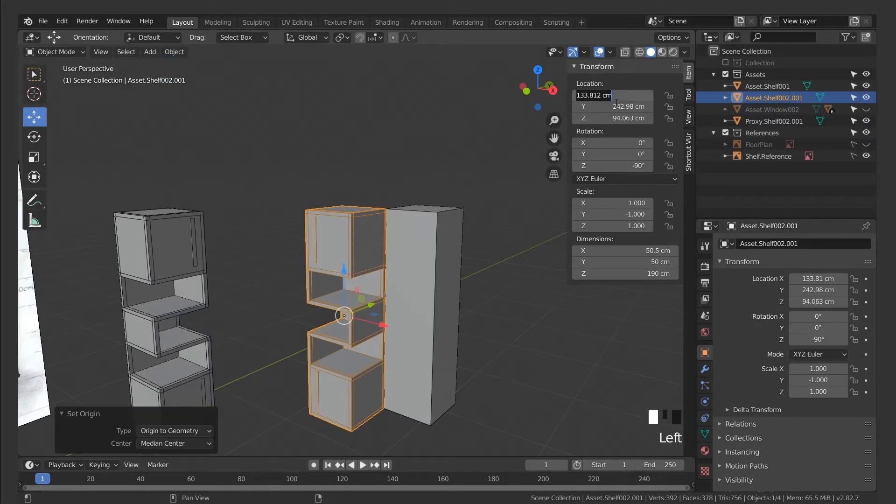
# Move the mirrored shelf to the proxy copy's position by setting its location to X 185 cm and Y 295 cm
pyautogui.press('Tab')
pyautogui.press('Return')
pyautogui.click(481, 235)
pyautogui.click(488, 197)
pyautogui.click(457, 245)
pyautogui.click(457, 245)
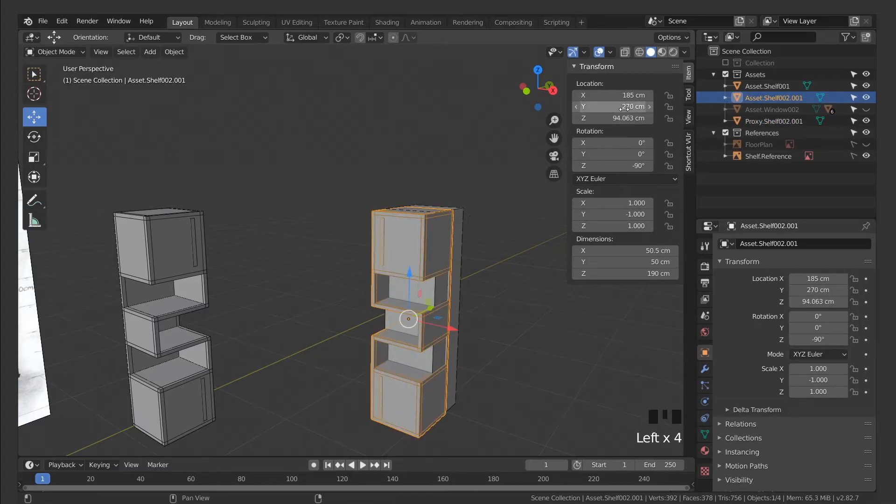
pyautogui.write('295')
pyautogui.click(626, 118)
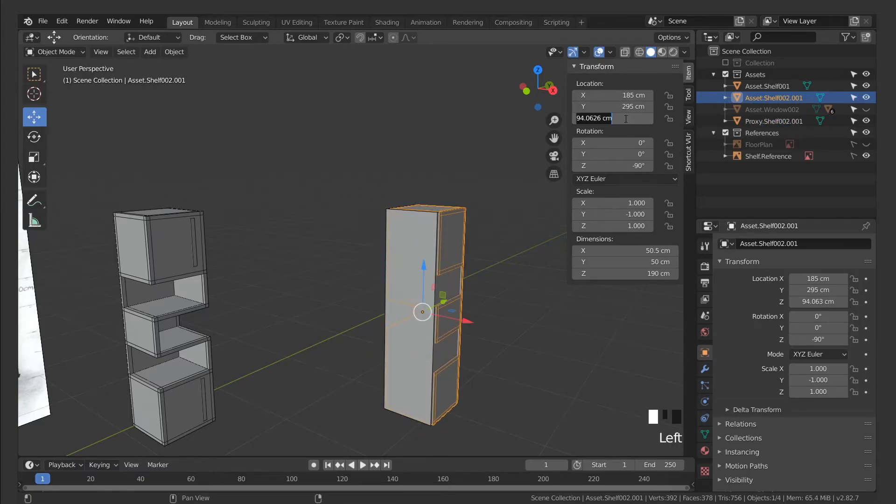
pyautogui.keyDown('shift'); pyautogui.moveTo(501, 224); pyautogui.dragTo(382, 240, button='middle'); pyautogui.keyUp('shift')
pyautogui.click(355, 240)
pyautogui.click(356, 240)
pyautogui.hotkey('ctrl', 'z')
pyautogui.hotkey('ctrl', 'z')
pyautogui.hotkey('ctrl', 'z')
# In top view, nudge the mirrored shelf to line up with the proxy copy at about X 183.85 cm, Y 292.81 cm
pyautogui.press('KP_7')
pyautogui.moveTo(399, 237); pyautogui.dragTo(395, 245)
pyautogui.moveTo(435, 292); pyautogui.dragTo(429, 291)
pyautogui.moveTo(430, 291); pyautogui.dragTo(404, 279, button='middle')
# Delete the proxy shelf copy, leaving the mirrored detailed shelf in its place
pyautogui.click(340, 289)
pyautogui.press('Delete')
pyautogui.keyDown('ctrl'); pyautogui.moveTo(466, 256); pyautogui.dragTo(420, 265, button='middle'); pyautogui.keyUp('ctrl')
pyautogui.moveTo(419, 264); pyautogui.dragTo(349, 236, button='middle')
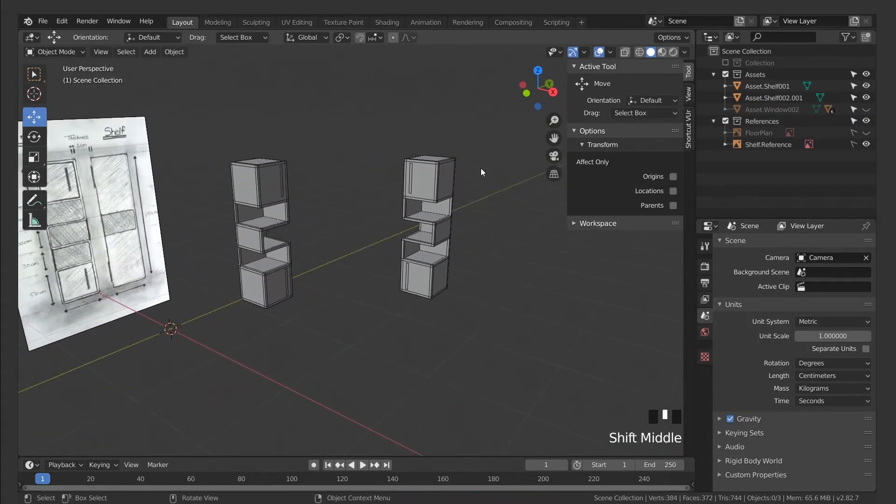
# Hide the viewport sidebar and turn off the wireframe overlay
pyautogui.press('n')
pyautogui.moveTo(480, 216); pyautogui.dragTo(463, 246, button='middle')
pyautogui.click(610, 52)
pyautogui.click(562, 242)
pyautogui.scroll(3, 403, 266)
pyautogui.moveTo(403, 267)
pyautogui.keyDown('shift'); pyautogui.mouseDown(button='middle')
pyautogui.moveTo(411, 277)
pyautogui.moveTo(439, 259)
pyautogui.mouseUp(button='middle'); pyautogui.keyUp('shift')
pyautogui.click(609, 52)
# Enable Cavity in the viewport shading and set the object colour to Random
pyautogui.click(684, 52)
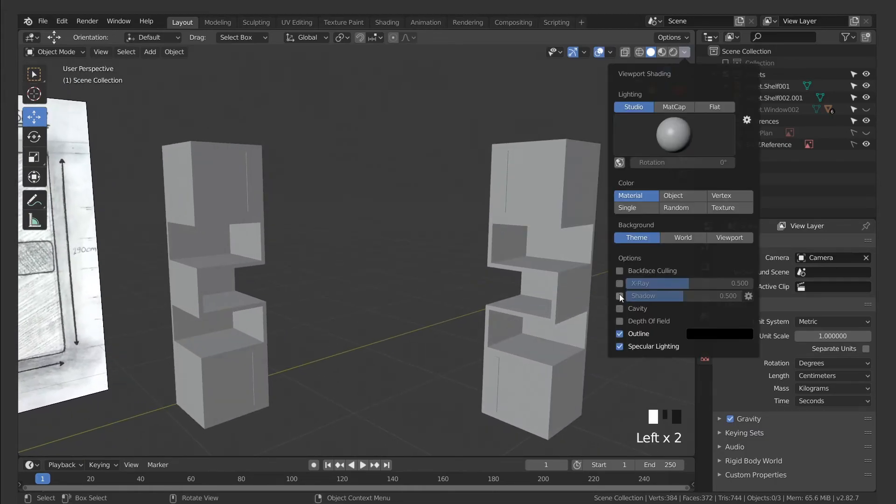
pyautogui.click(619, 308)
pyautogui.moveTo(510, 293)
pyautogui.mouseDown(button='middle')
pyautogui.moveTo(369, 302)
pyautogui.moveTo(407, 279)
pyautogui.mouseUp(button='middle')
pyautogui.click(683, 52)
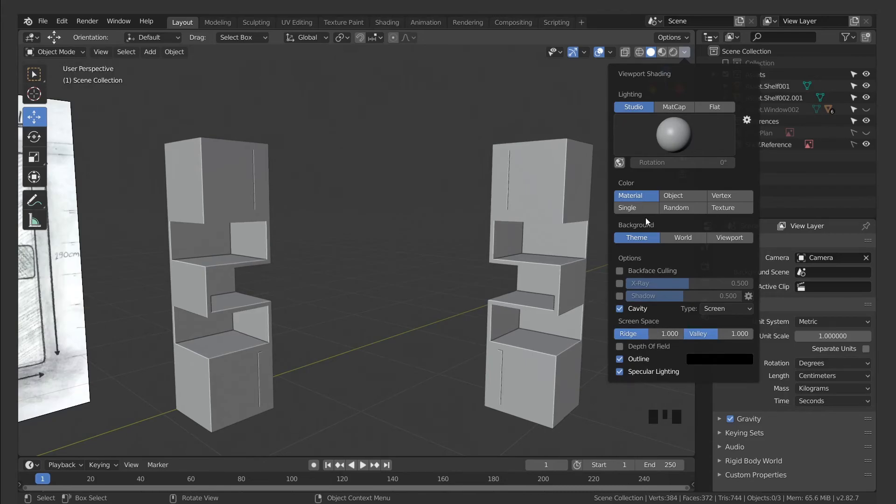
pyautogui.click(676, 207)
pyautogui.moveTo(537, 252); pyautogui.dragTo(439, 285, button='middle')
pyautogui.keyDown('ctrl'); pyautogui.moveTo(440, 285); pyautogui.dragTo(399, 292, button='middle'); pyautogui.keyUp('ctrl')
pyautogui.click(393, 295)
pyautogui.scroll(-2, 398, 292)
pyautogui.click(289, 205)
pyautogui.click(354, 191)
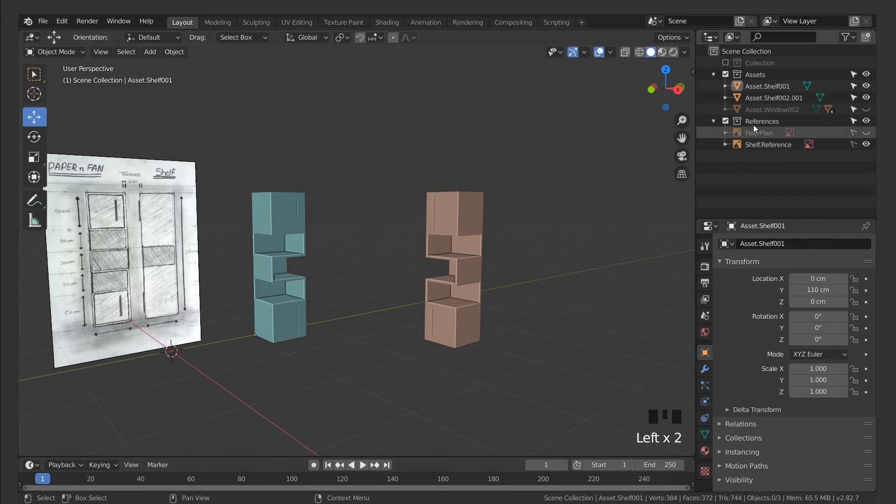
# Exclude the References collection and include the proxy room collection to view both shelves in place
pyautogui.click(725, 121)
pyautogui.click(469, 258)
pyautogui.moveTo(462, 262); pyautogui.dragTo(382, 298, button='middle')
pyautogui.click(379, 300)
pyautogui.click(725, 62)
pyautogui.moveTo(494, 196); pyautogui.dragTo(436, 254, button='middle')
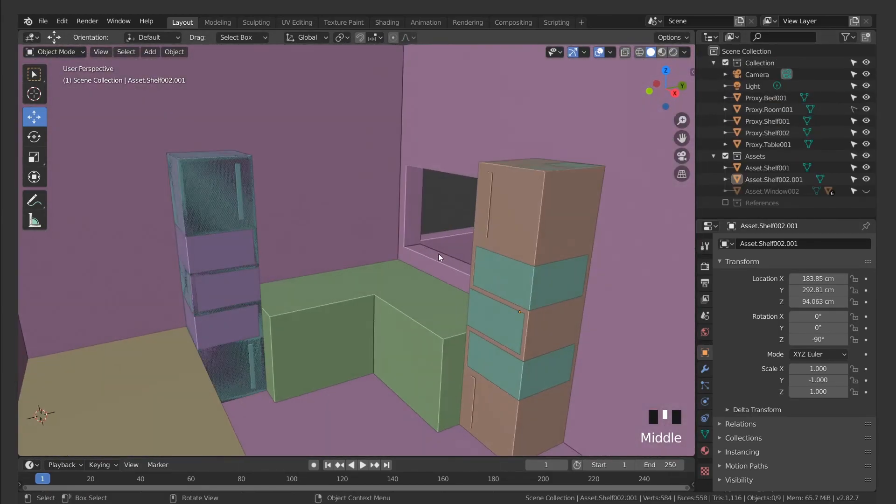
# Exclude the proxy room collection and rename the mirrored detailed shelf as Asset.Shelf002
pyautogui.click(725, 62)
pyautogui.click(766, 88)
pyautogui.doubleClick(778, 98)
pyautogui.click(806, 100)
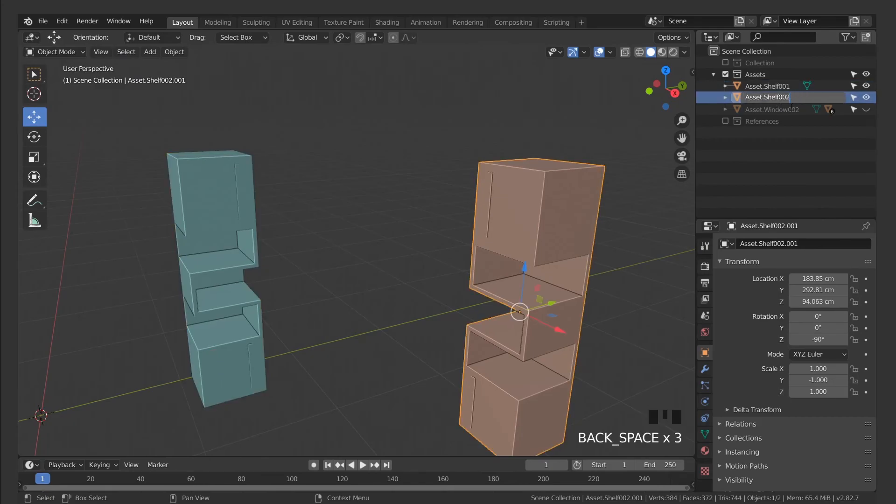
# Check both detailed shelves together, then save the scene file with nothing selected
pyautogui.moveTo(396, 245); pyautogui.dragTo(431, 233, button='middle')
pyautogui.moveTo(206, 164); pyautogui.dragTo(531, 206)
pyautogui.press('KP_Decimal')
pyautogui.click(406, 234)
pyautogui.moveTo(407, 234); pyautogui.dragTo(415, 258, button='middle')
pyautogui.click(413, 252)
pyautogui.hotkey('ctrl', 's')
pyautogui.hotkey('ctrl', 's')
pyautogui.click(407, 260)
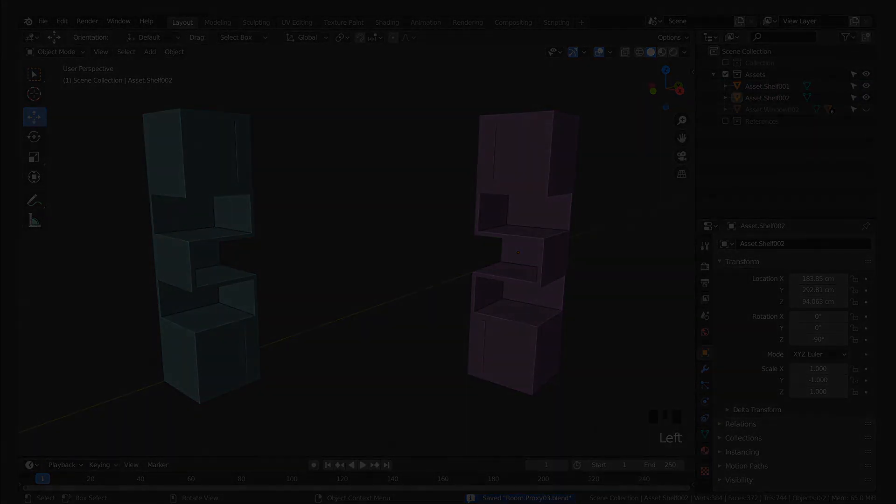